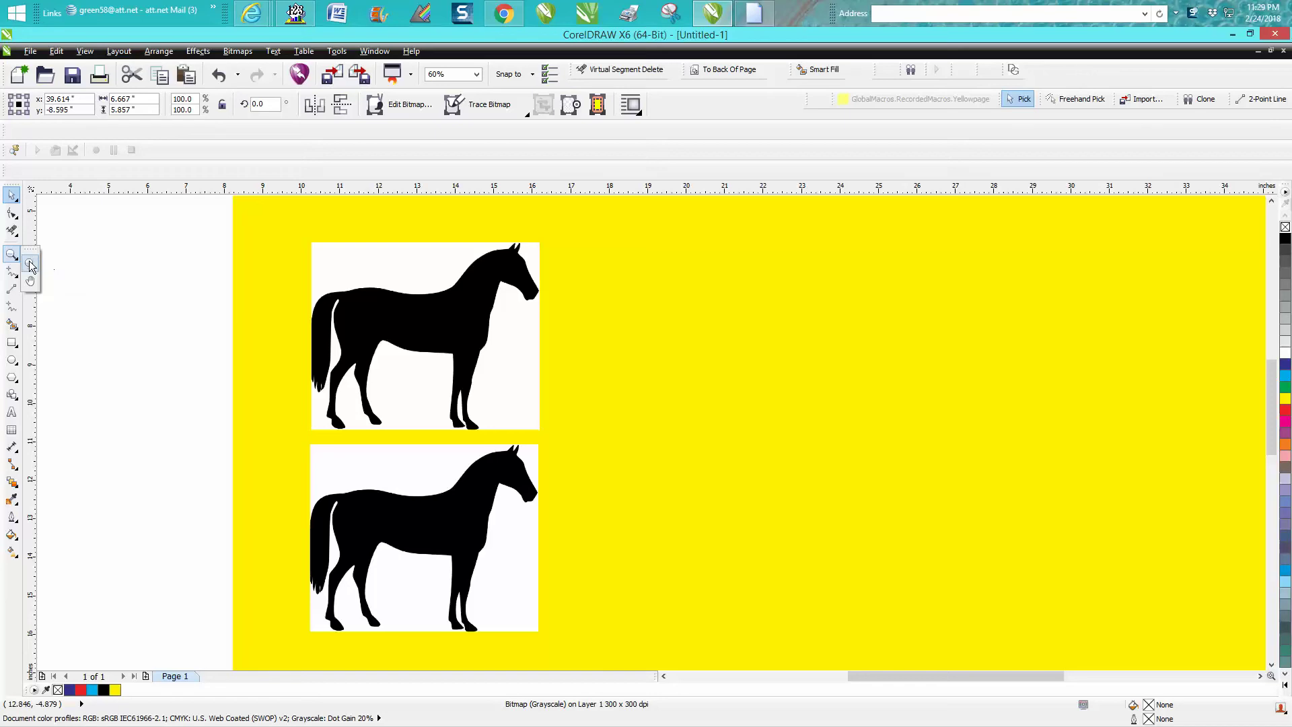
# - Zoom in on the upper horse's head edges to inspect the bitmap, then zoom back out
pyautogui.moveTo(275, 230); pyautogui.dragTo(667, 627)
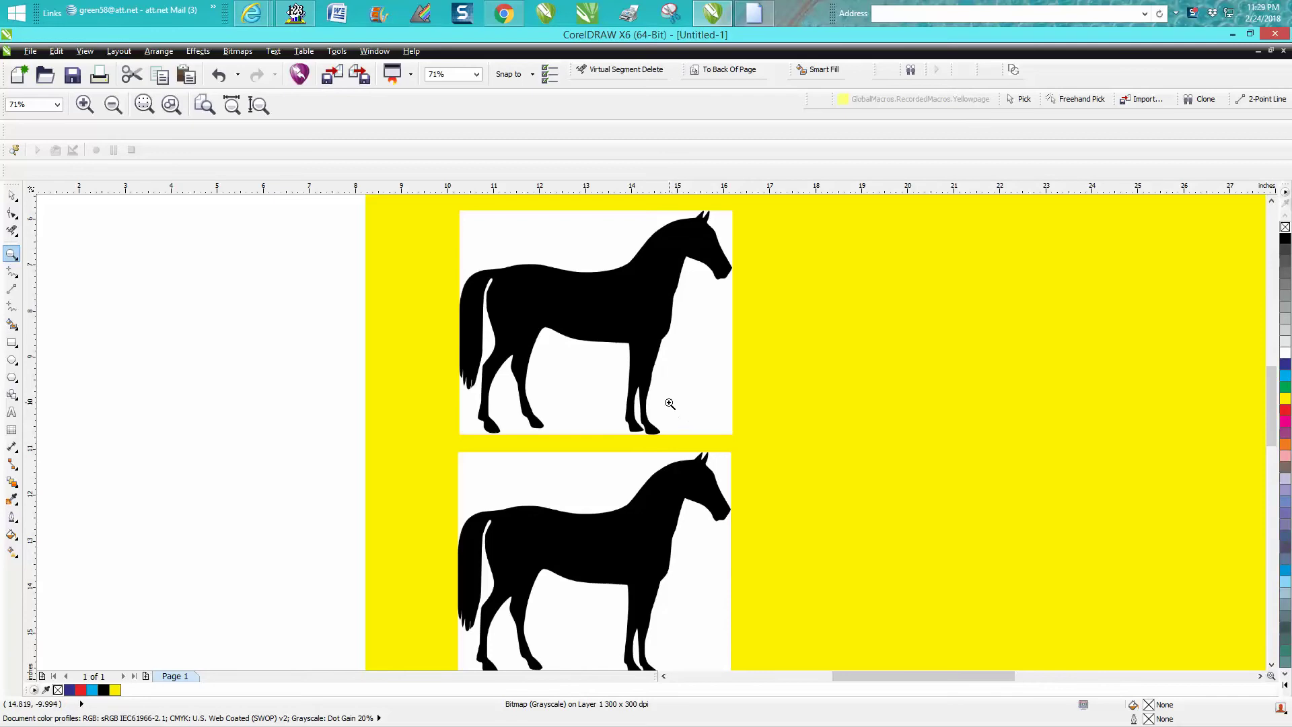
pyautogui.moveTo(709, 286); pyautogui.dragTo(721, 282)
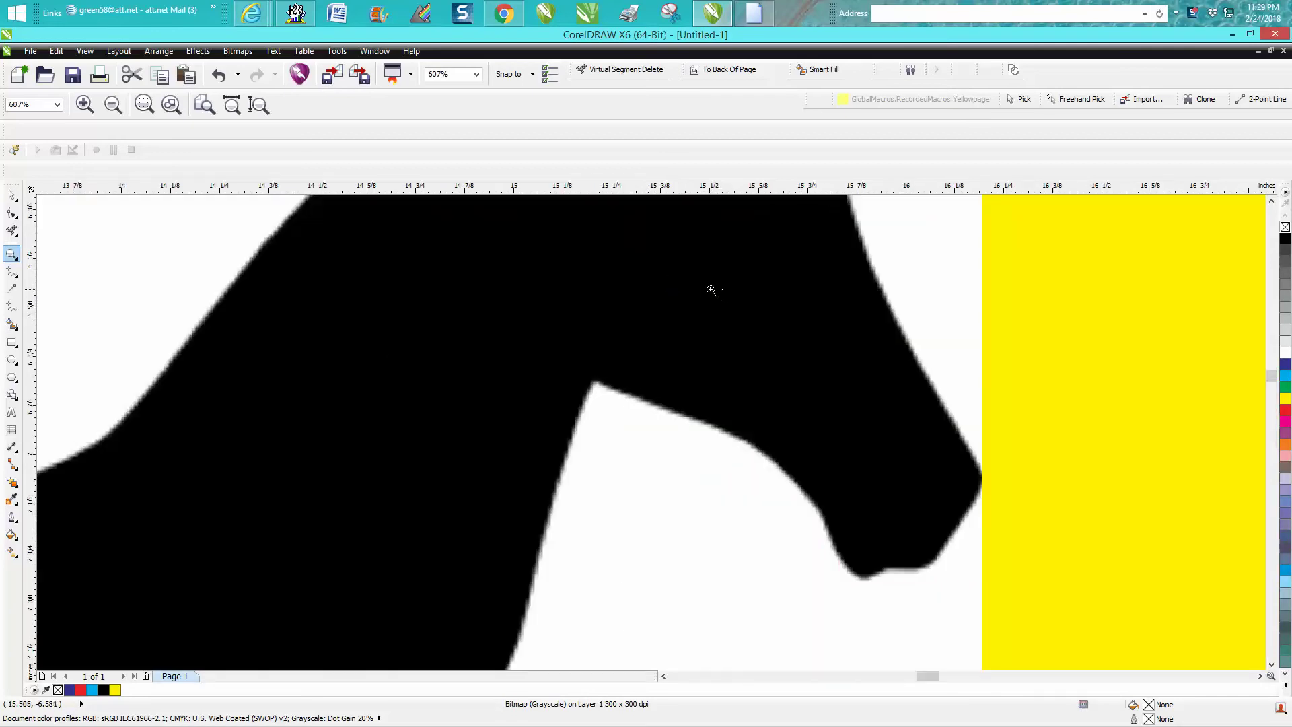
pyautogui.rightClick(703, 288)
pyautogui.rightClick(705, 289)
pyautogui.rightClick(705, 289)
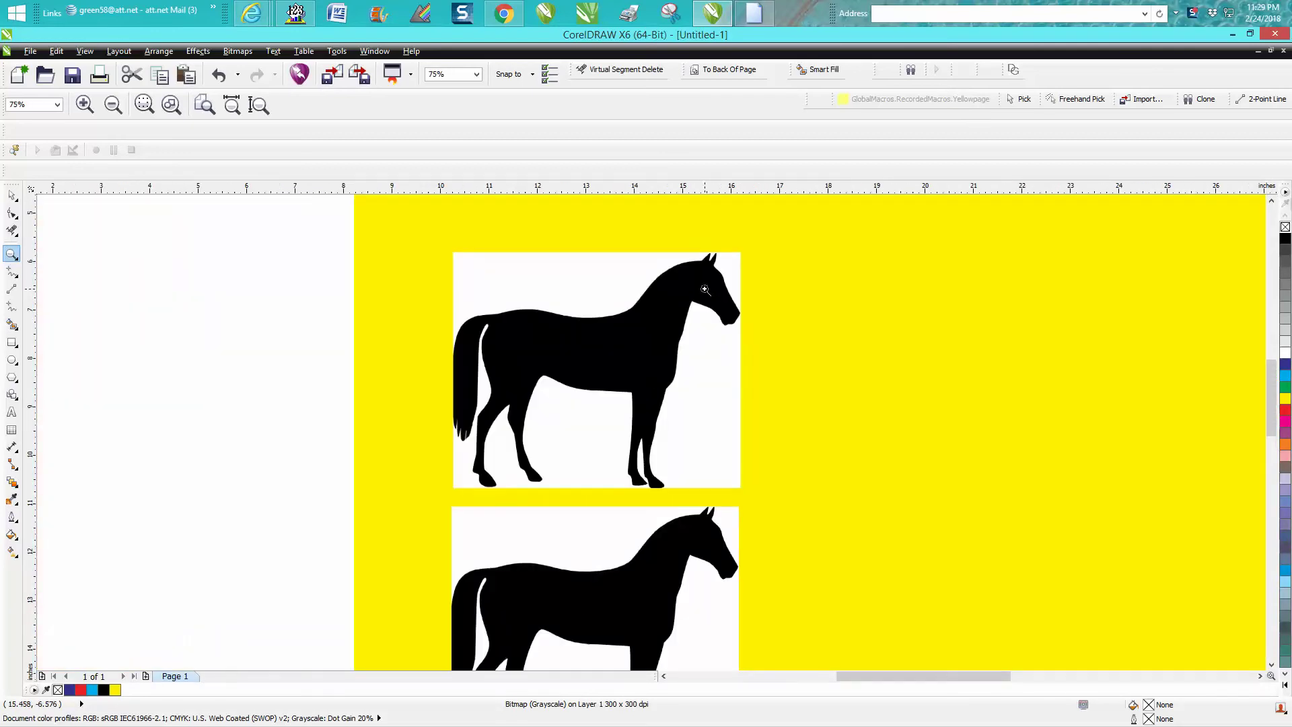
pyautogui.click(8, 196)
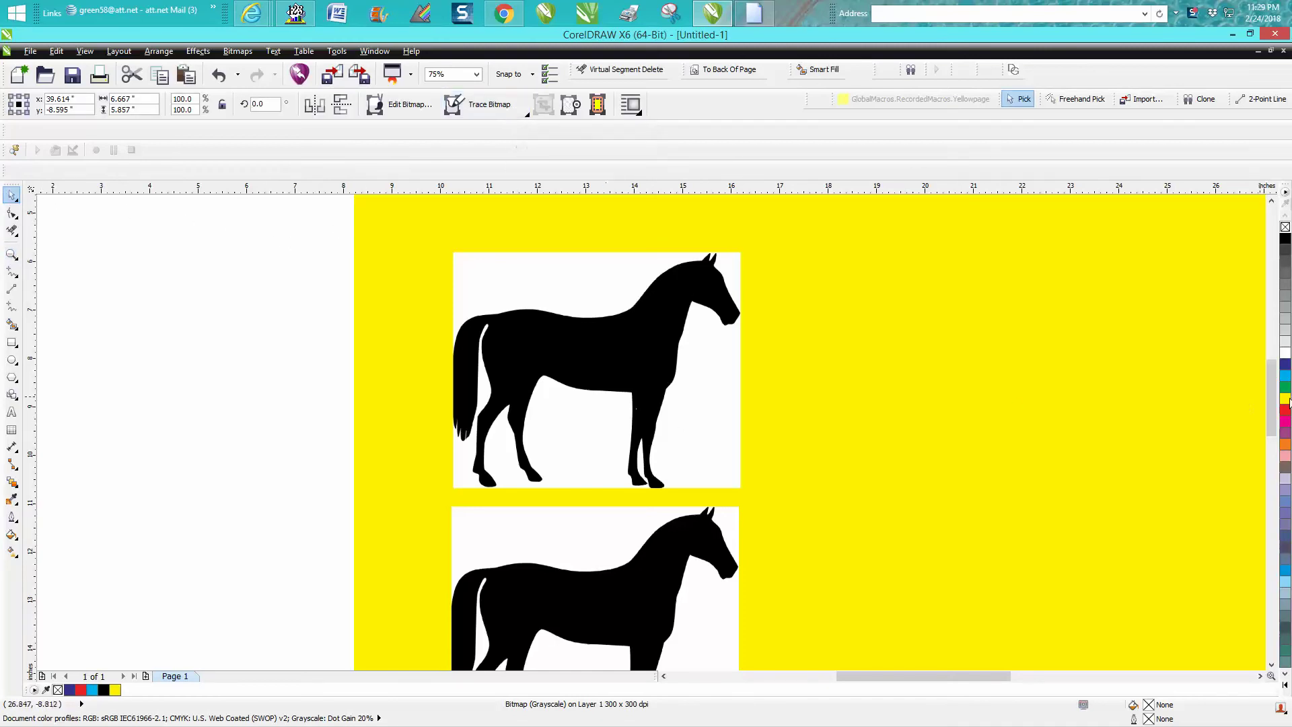
pyautogui.scroll(-2, 1275, 400)
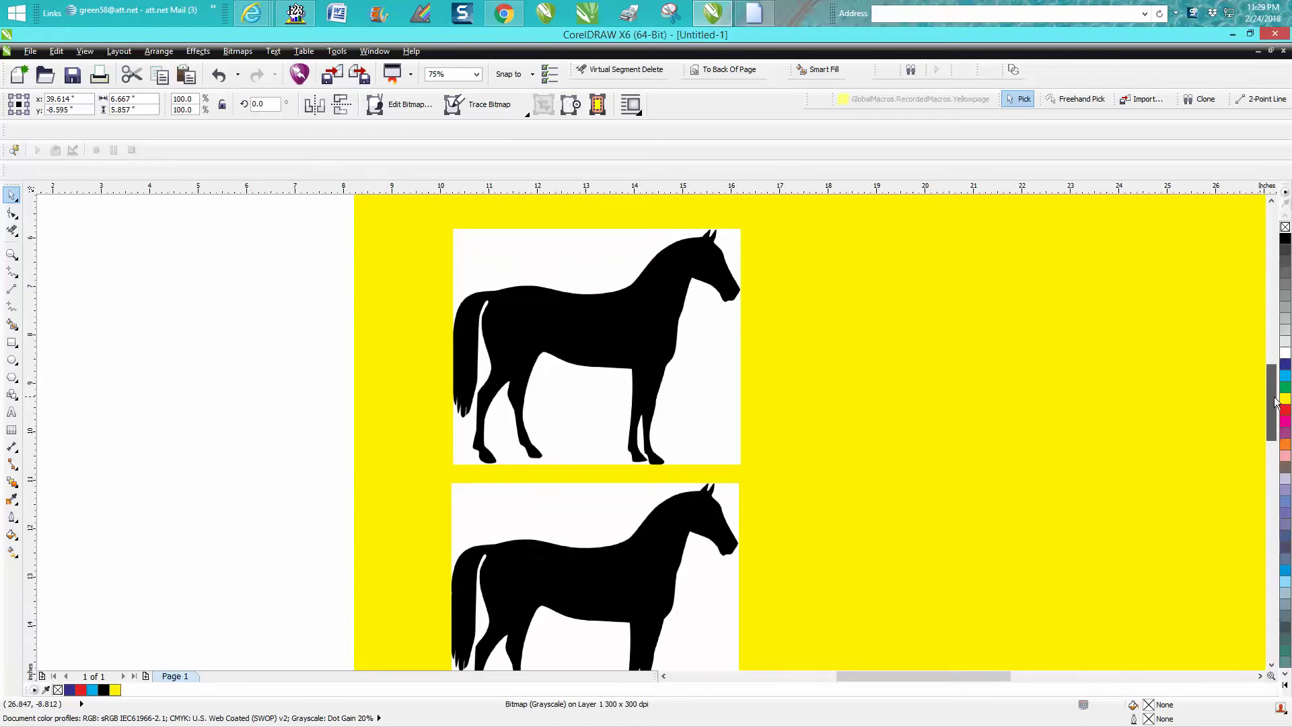
# - Trace the upper horse as a Detailed logo outline, reducing the bitmap and removing the background
pyautogui.click(636, 331)
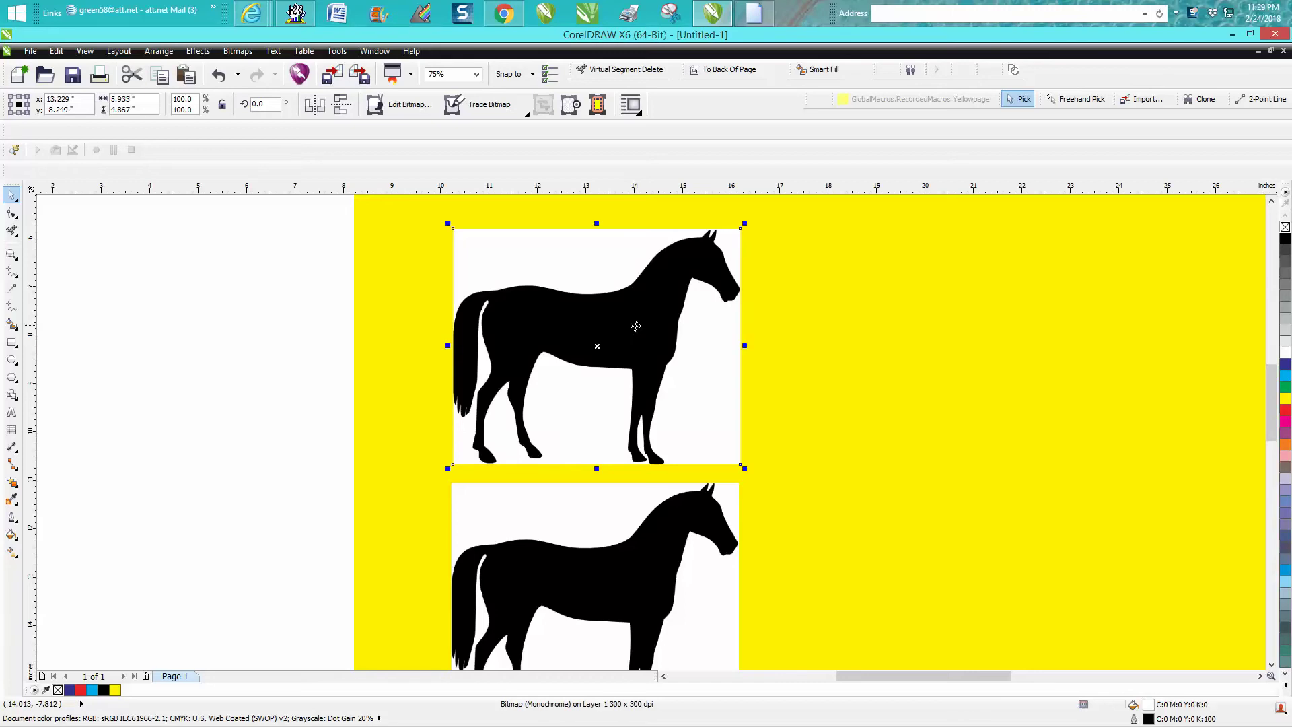
pyautogui.click(500, 111)
pyautogui.moveTo(518, 191)
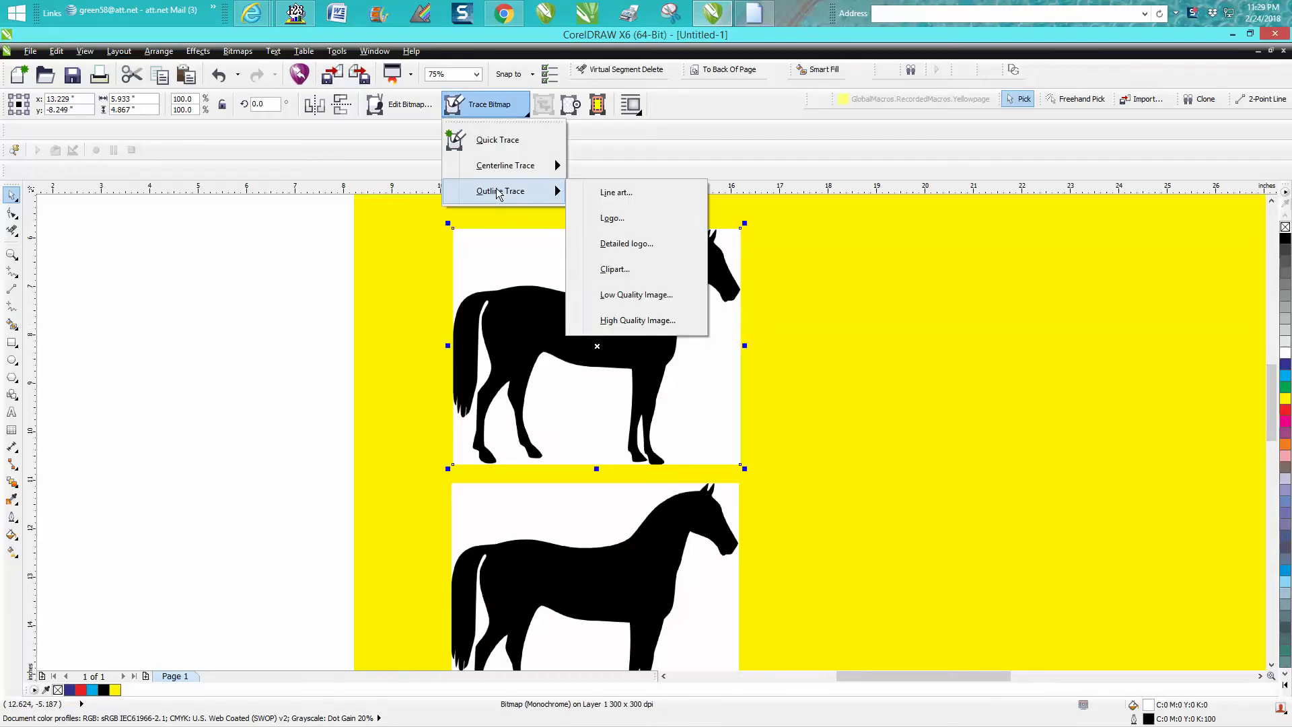
pyautogui.click(599, 242)
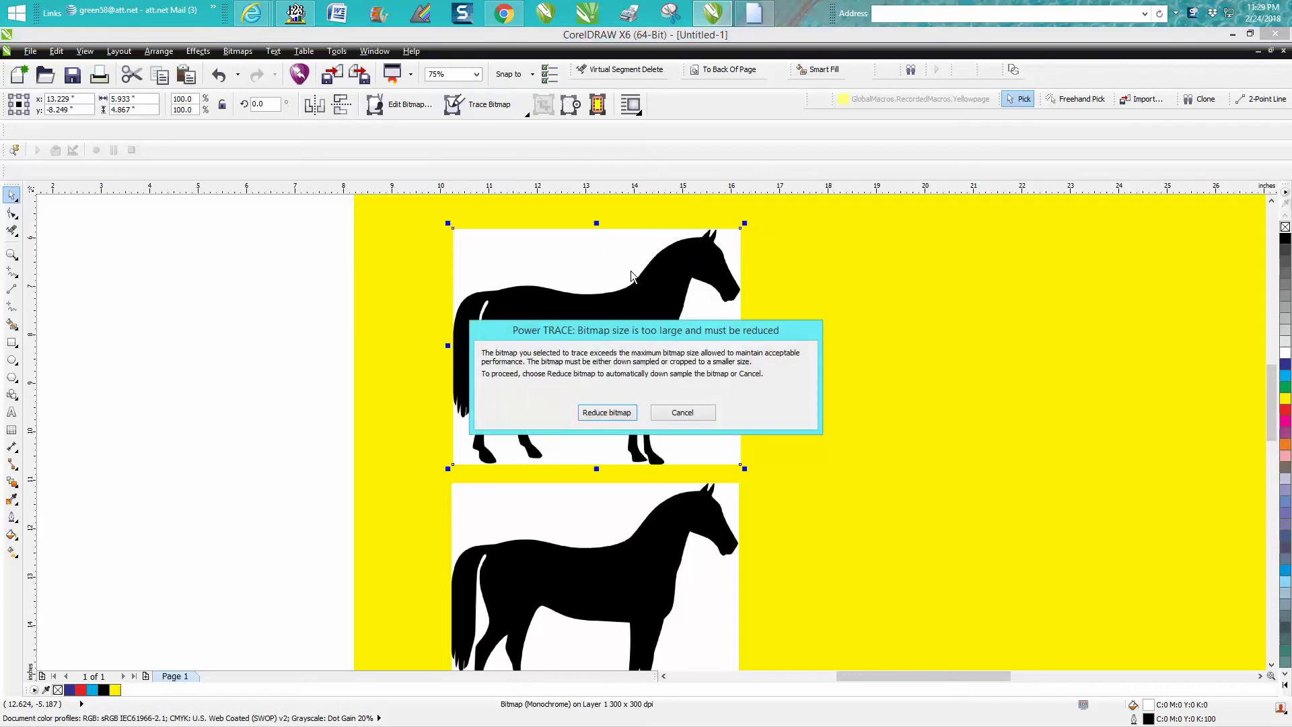
pyautogui.click(608, 412)
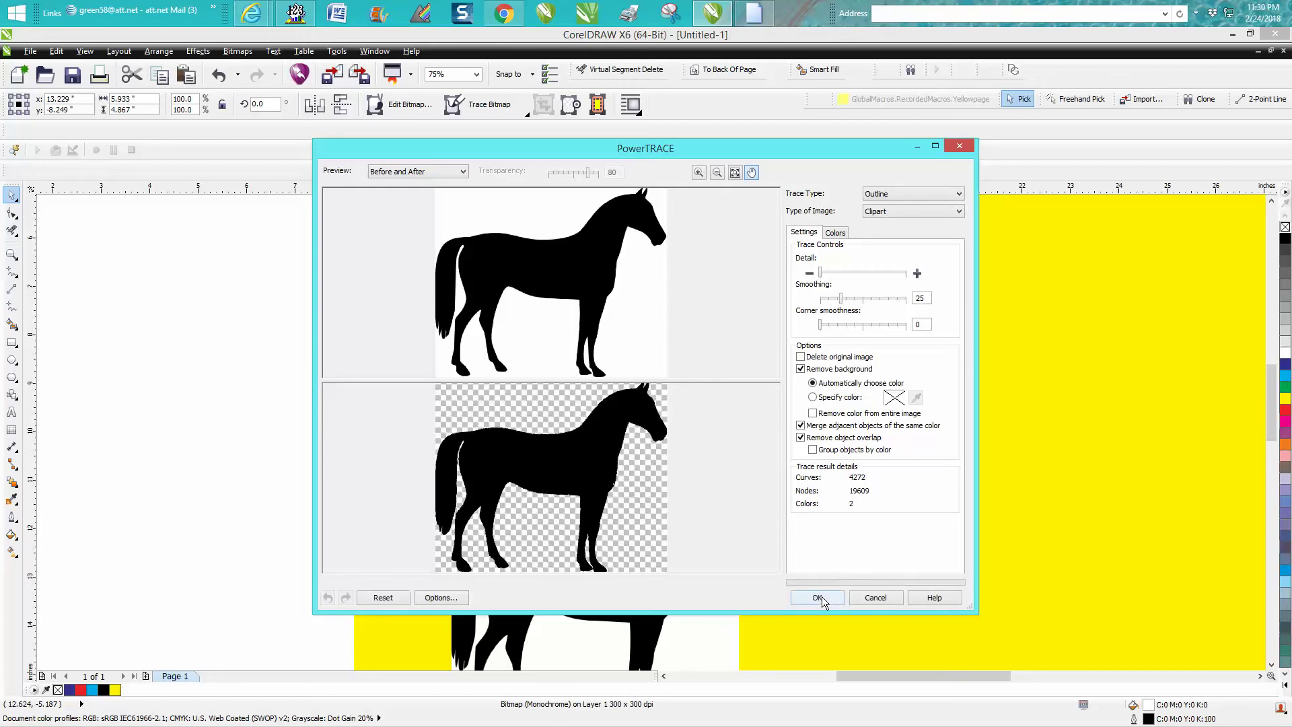
pyautogui.click(818, 596)
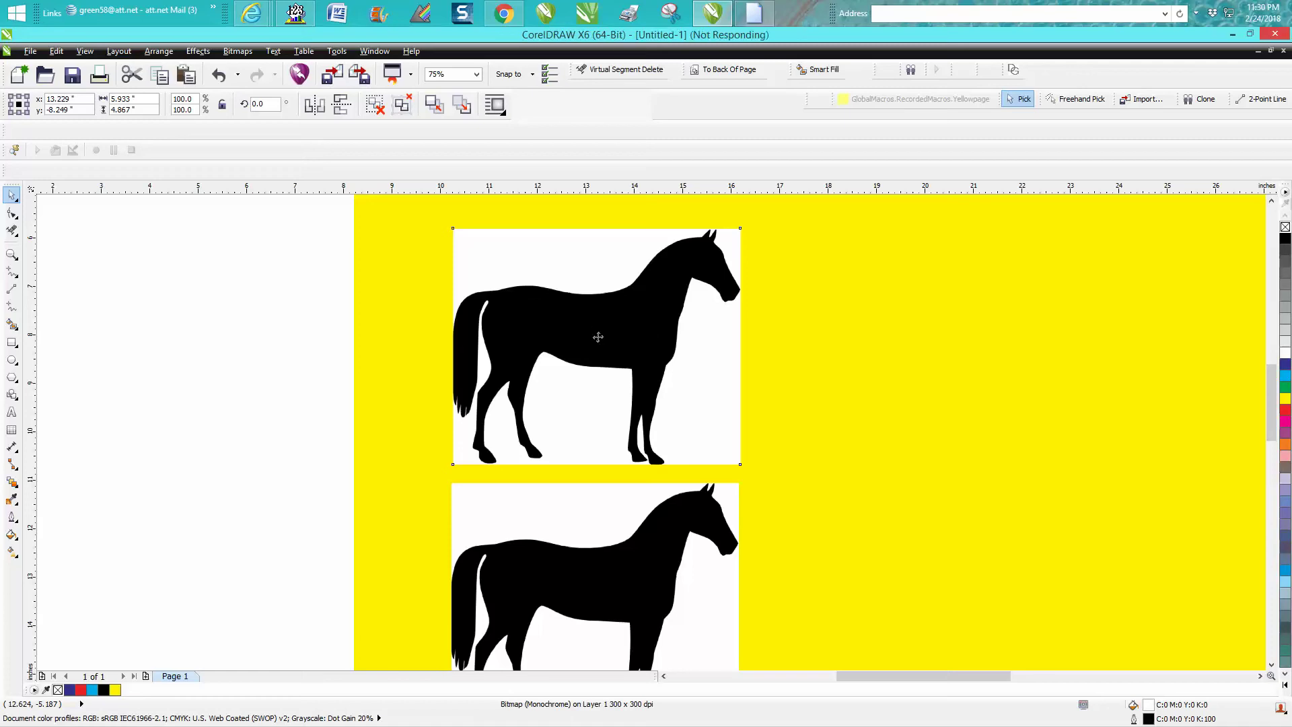
# - Move the traced horse right of the original, zoom in on its ears and neck, then zoom out
pyautogui.moveTo(786, 355)
pyautogui.mouseDown()
pyautogui.moveTo(920, 352)
pyautogui.moveTo(931, 336)
pyautogui.mouseUp()
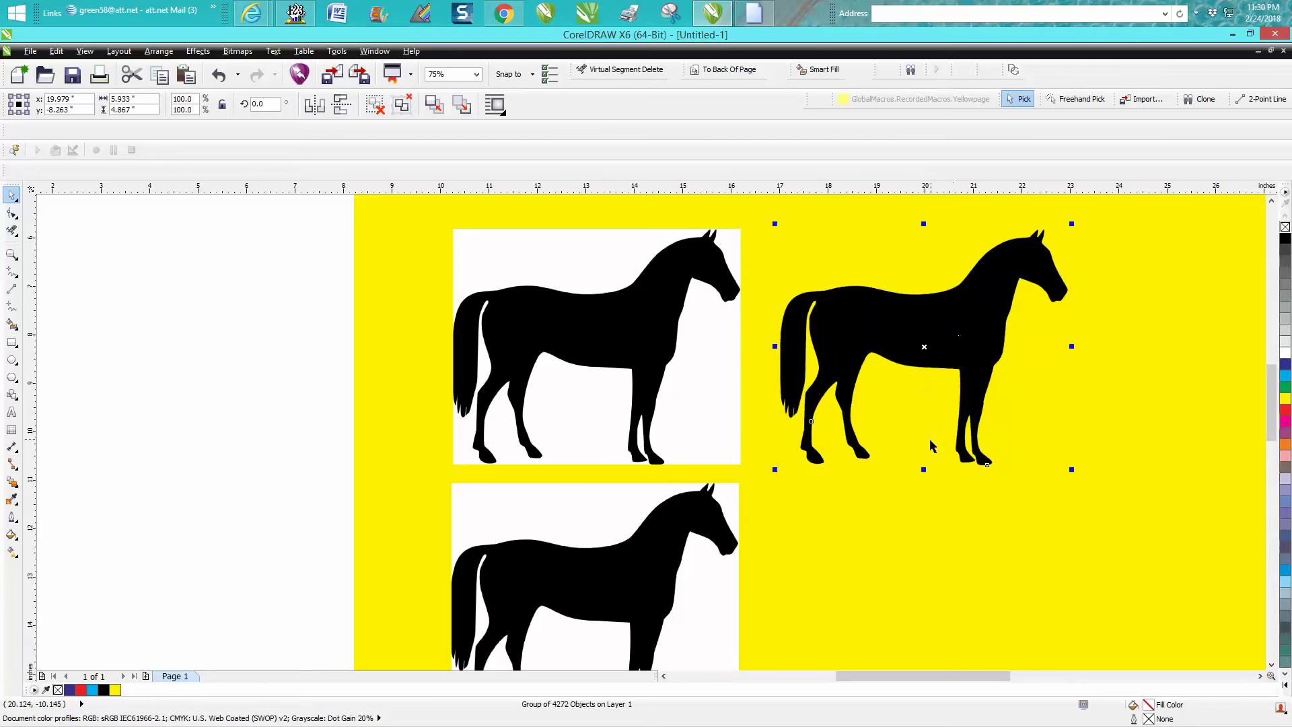
pyautogui.click(12, 254)
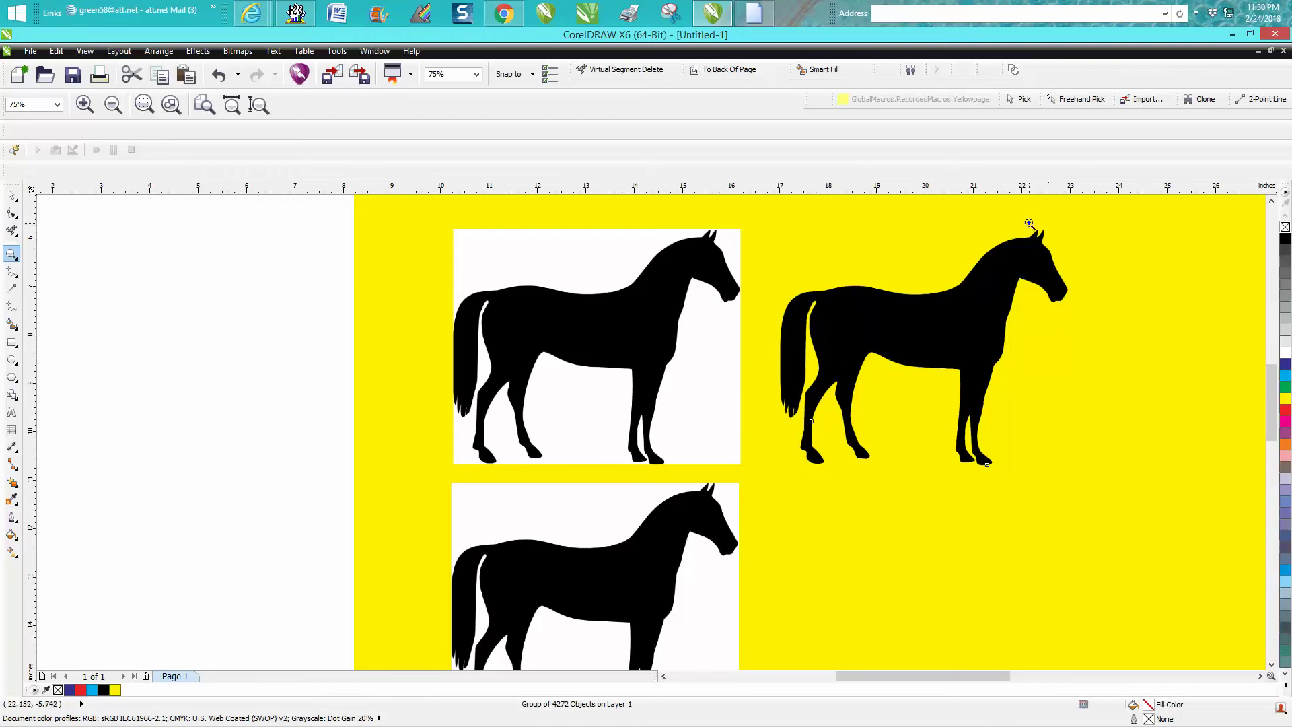
pyautogui.moveTo(1028, 224); pyautogui.dragTo(1067, 265)
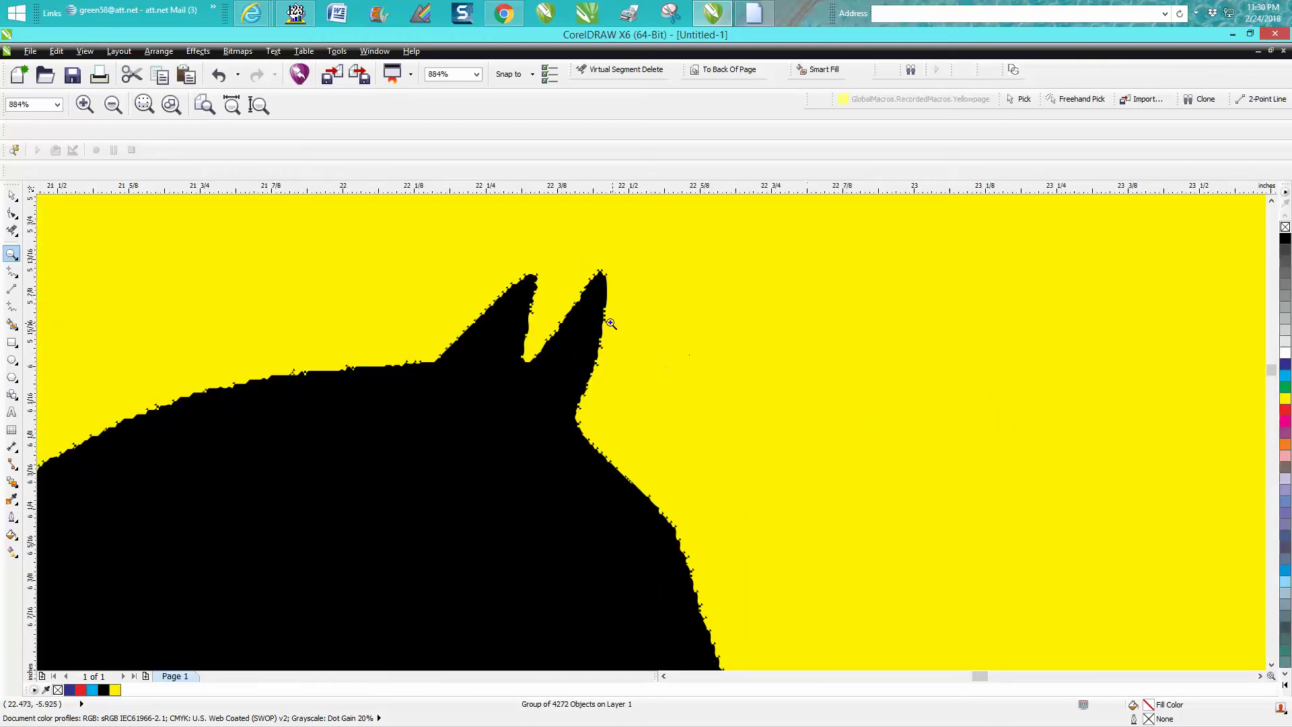
pyautogui.moveTo(587, 432); pyautogui.dragTo(648, 485)
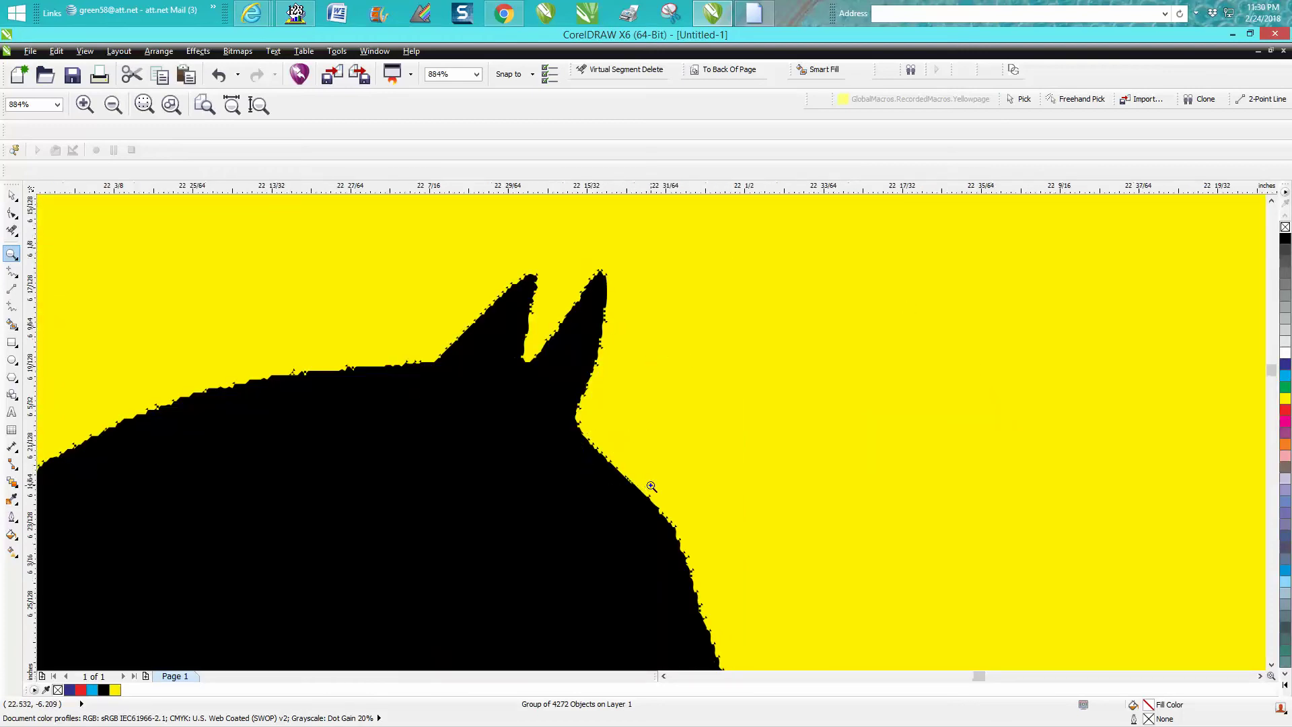
pyautogui.scroll(-3, 650, 483)
pyautogui.scroll(-3, 654, 478)
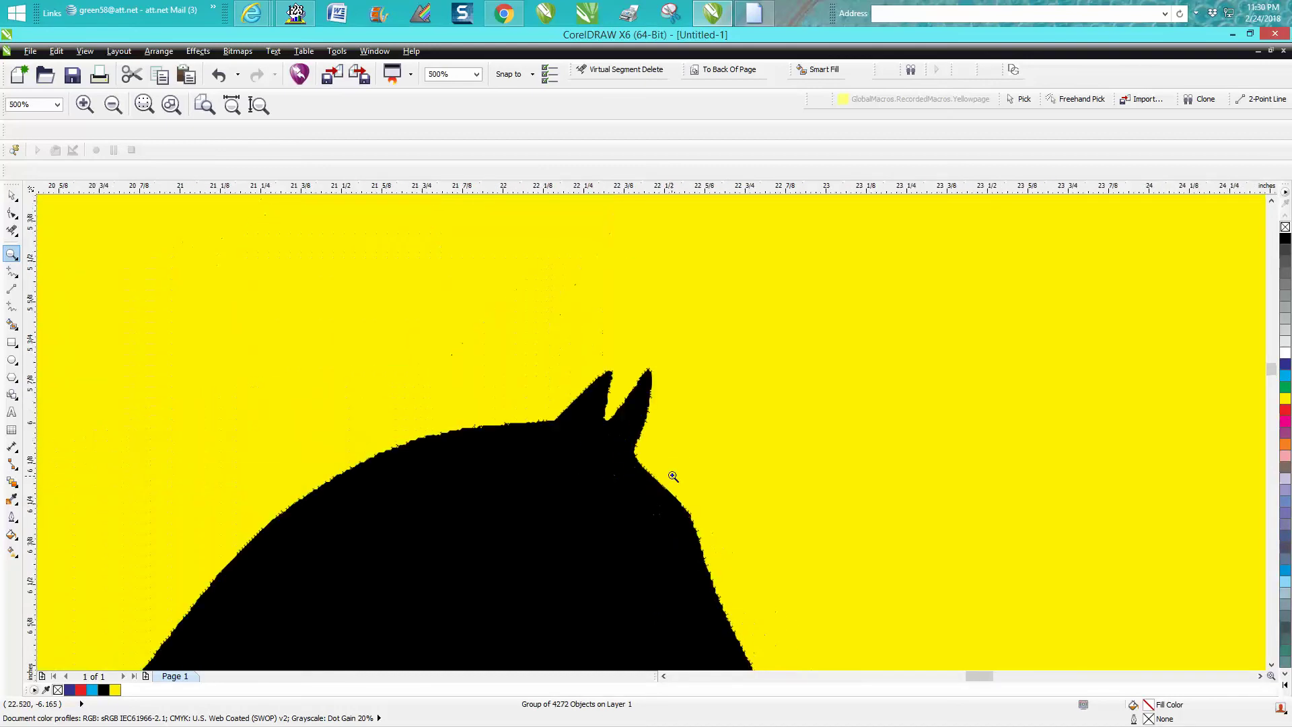
pyautogui.scroll(-5, 673, 474)
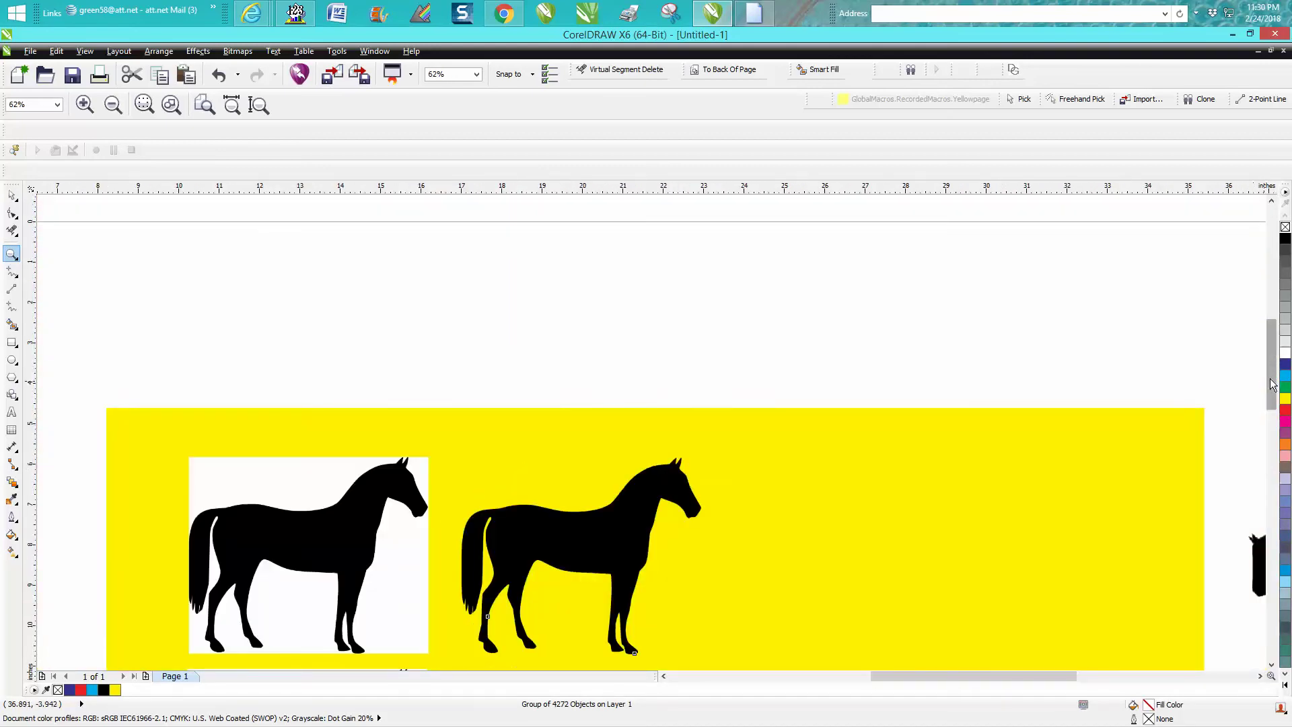
pyautogui.scroll(-5, 667, 508)
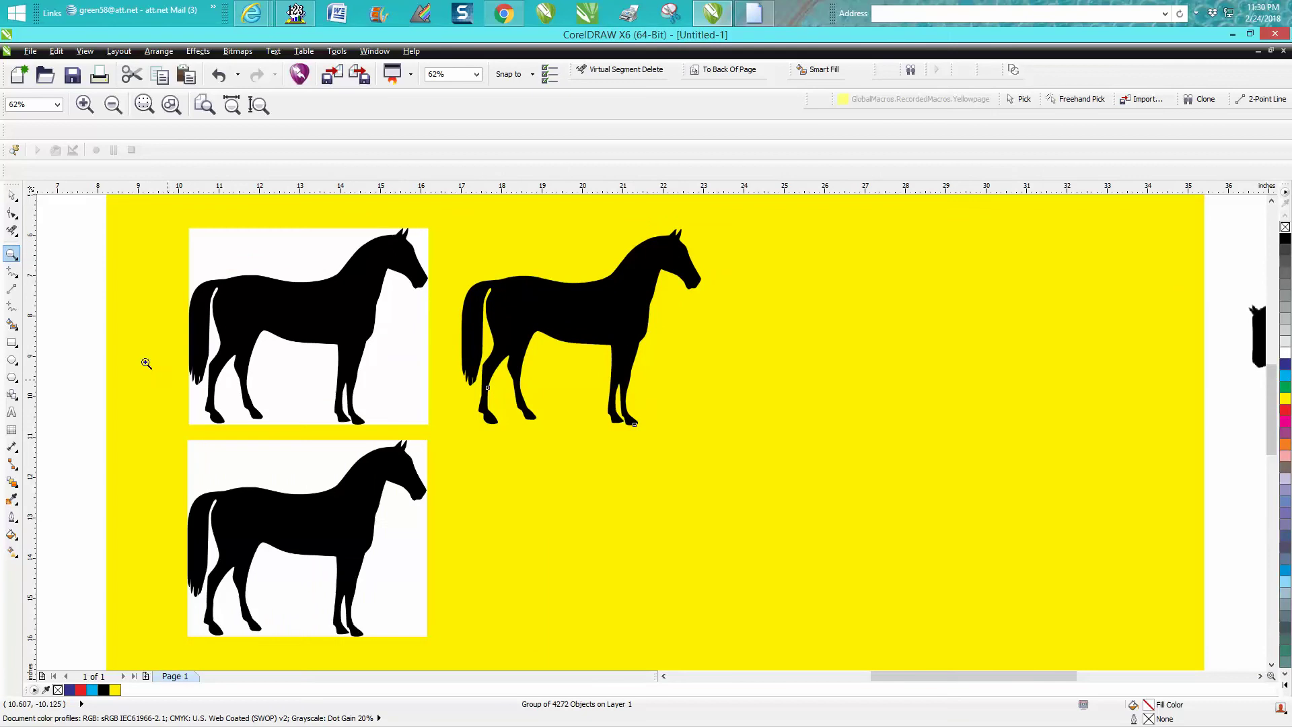
pyautogui.click(11, 195)
# - Convert the lower horse to a 300 dpi Black and White (1-bit) bitmap with anti-aliasing
pyautogui.click(287, 532)
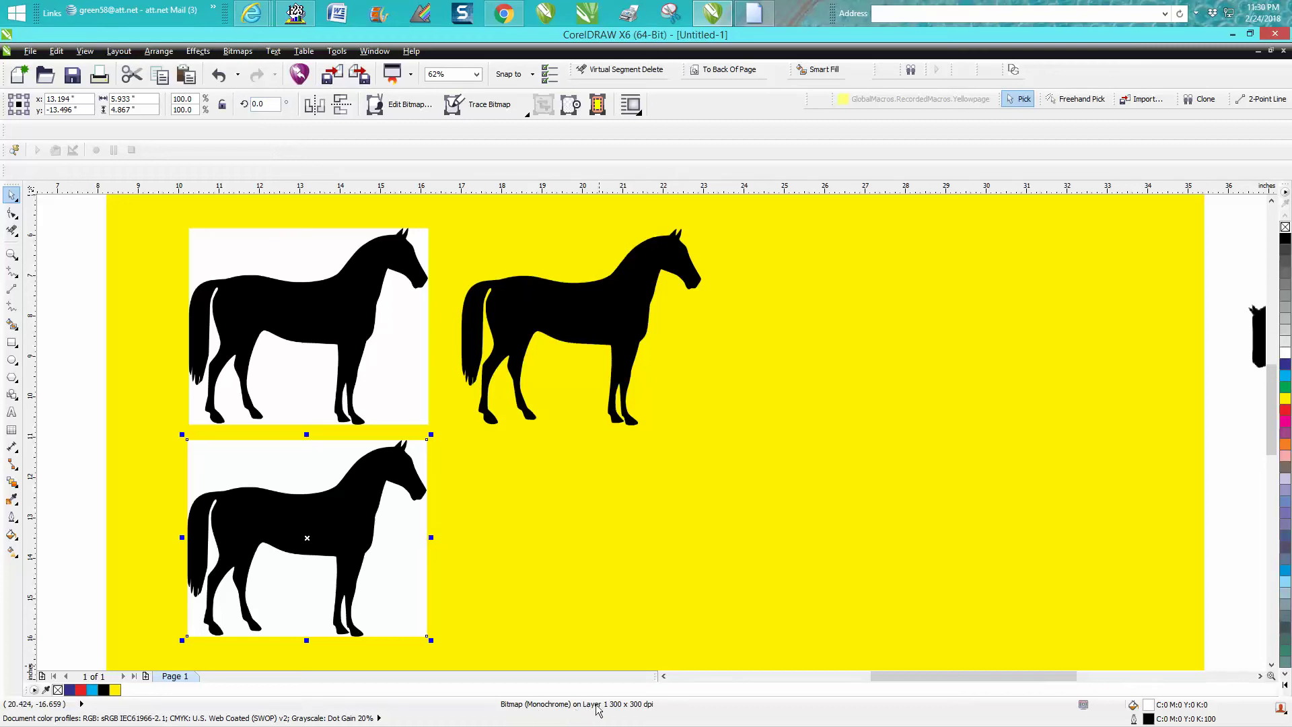
pyautogui.click(238, 51)
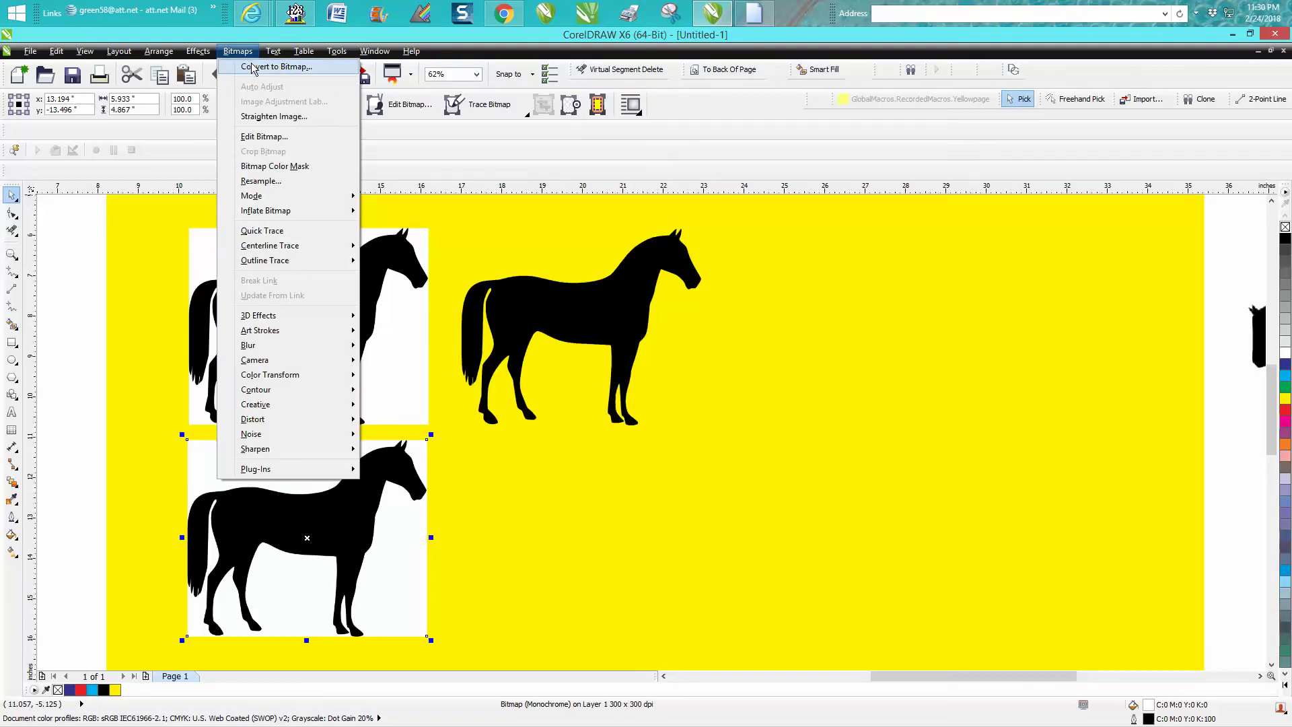
pyautogui.click(252, 65)
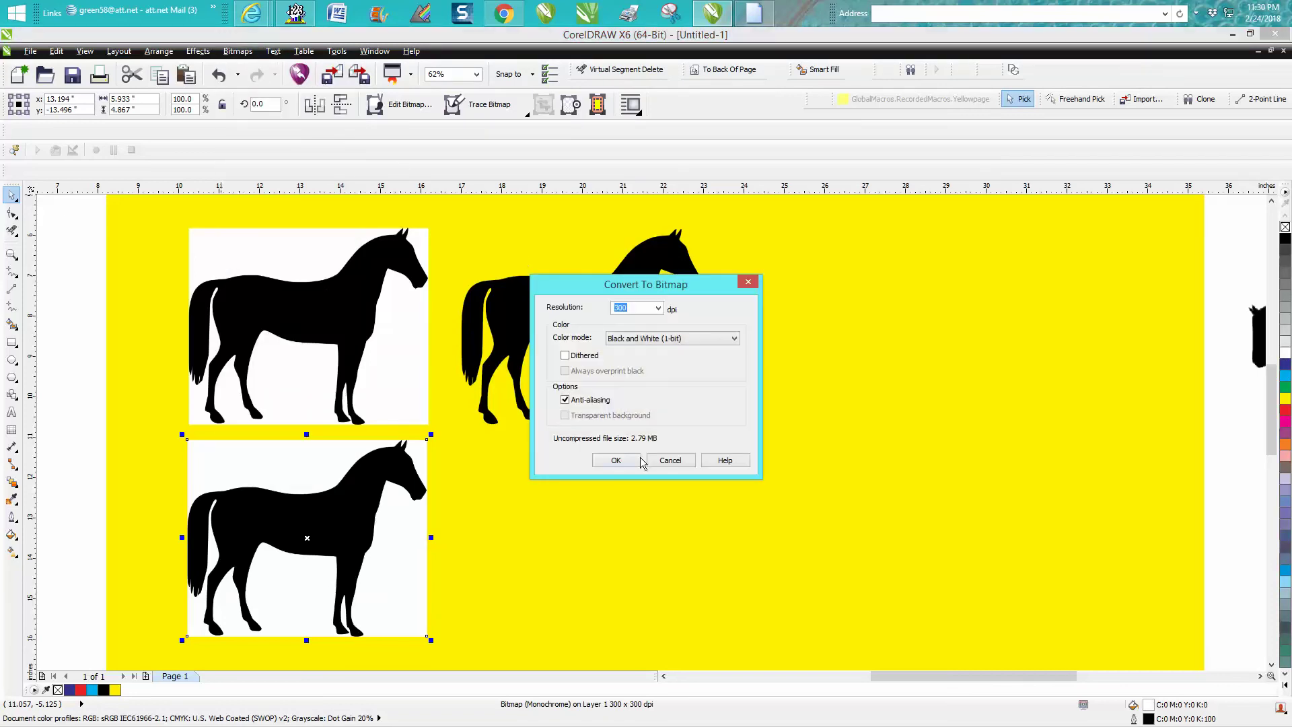
pyautogui.click(633, 461)
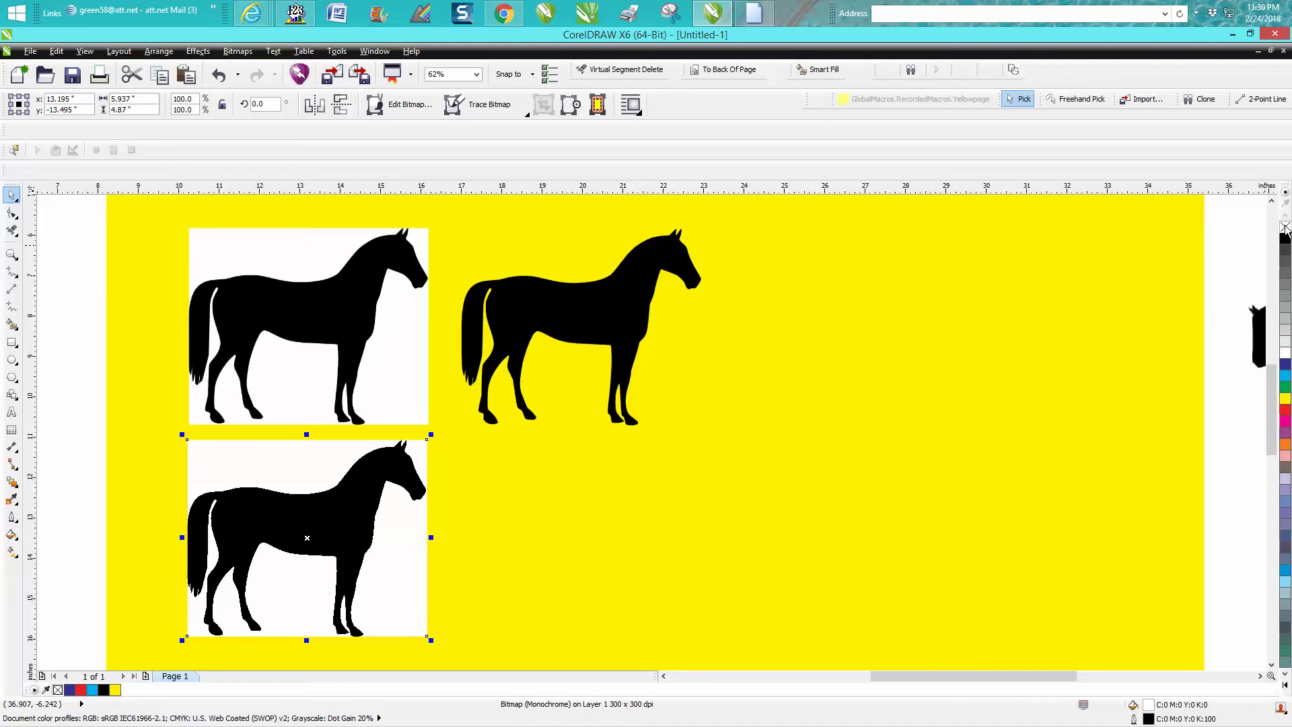
# - Move the lower horse right and trace it as Clipart outlines, with a reduced bitmap and no background
pyautogui.click(1284, 229)
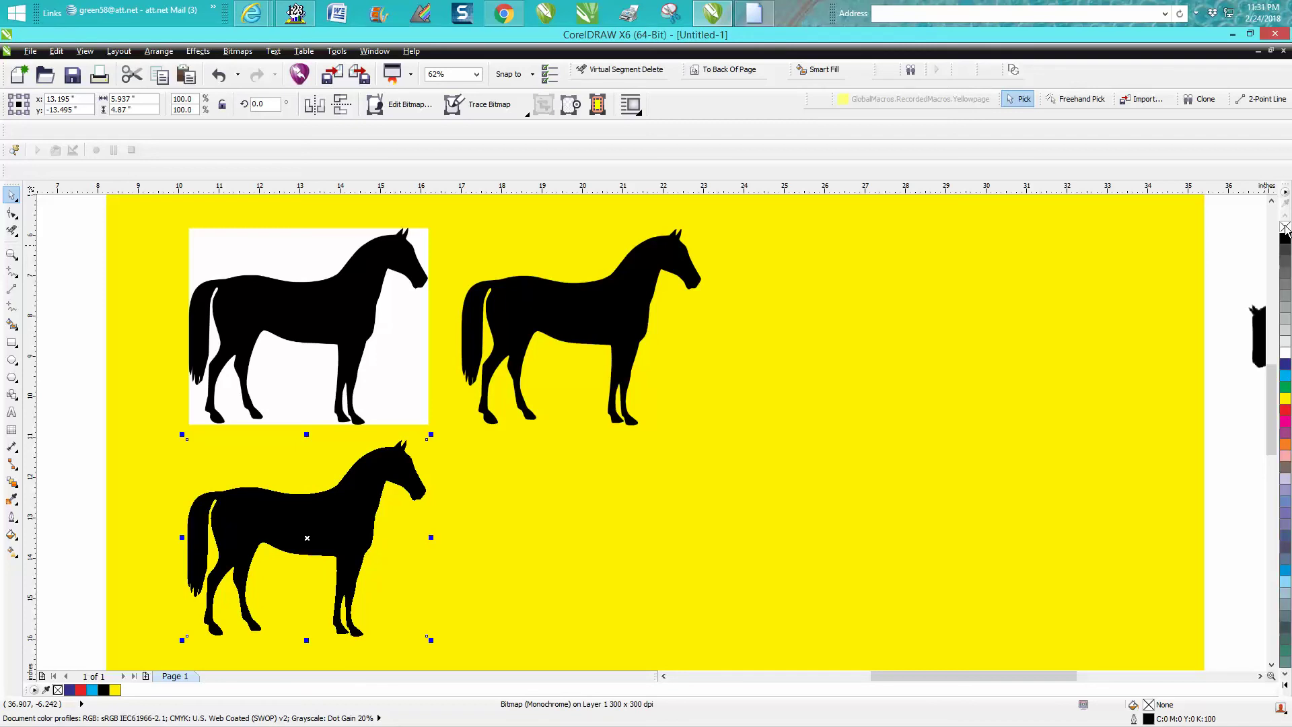
pyautogui.moveTo(314, 538); pyautogui.dragTo(577, 542)
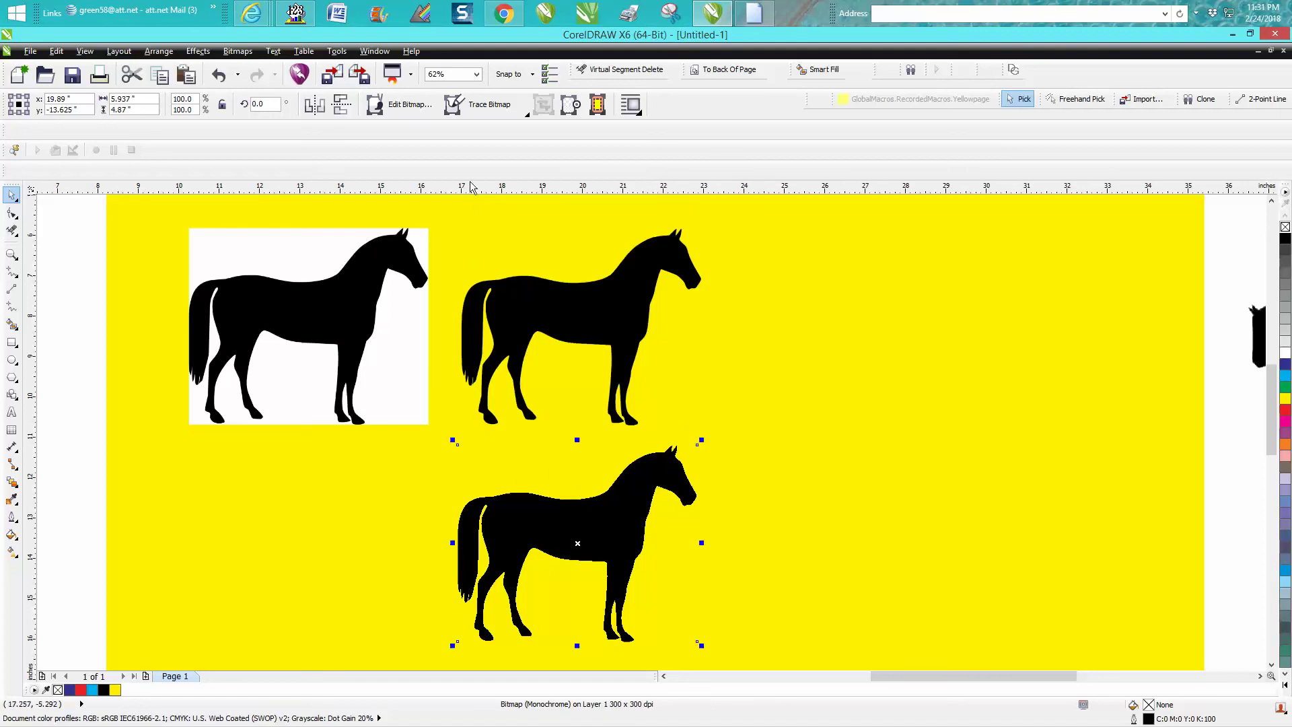
pyautogui.click(495, 111)
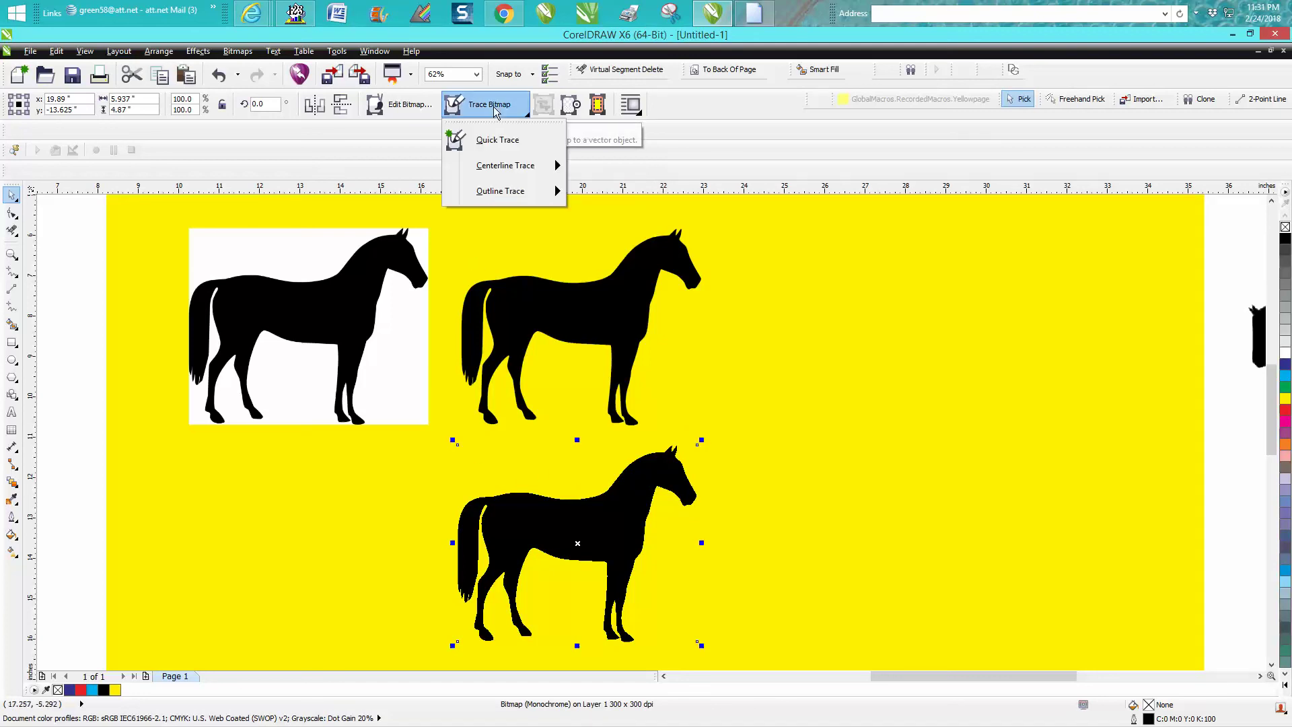
pyautogui.moveTo(500, 193)
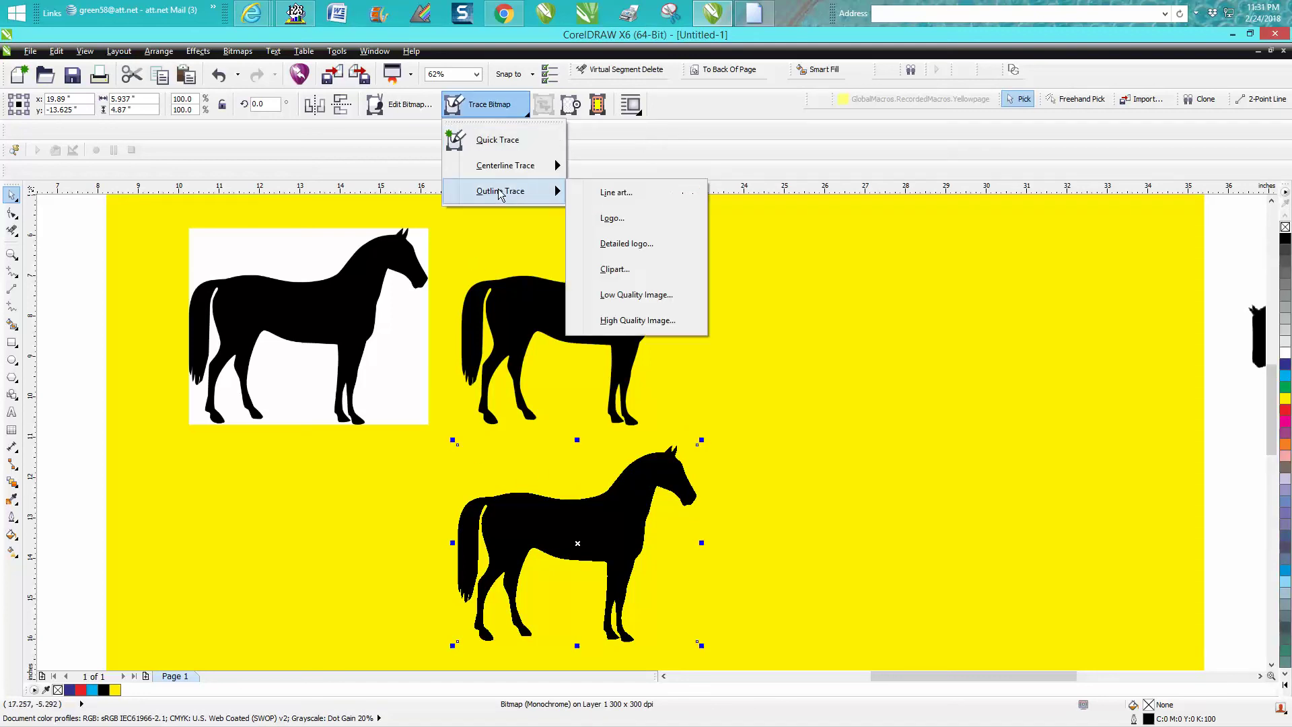
pyautogui.click(613, 271)
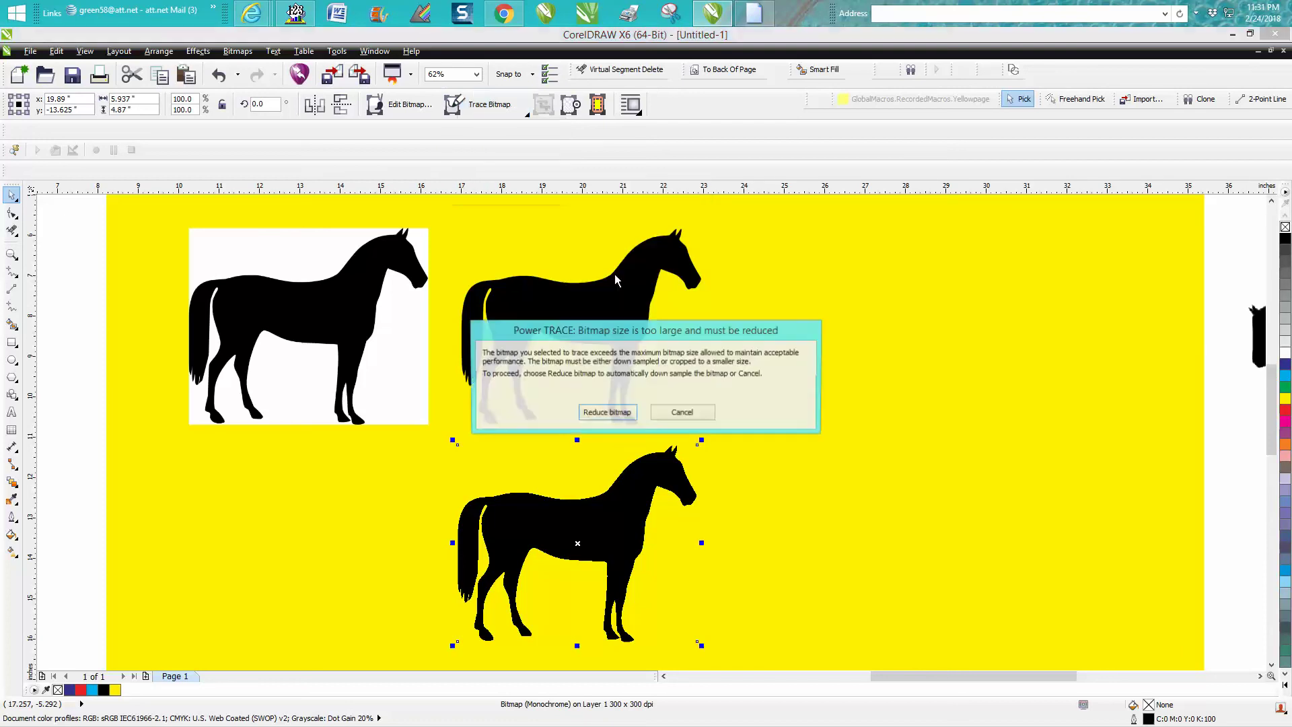
pyautogui.click(629, 416)
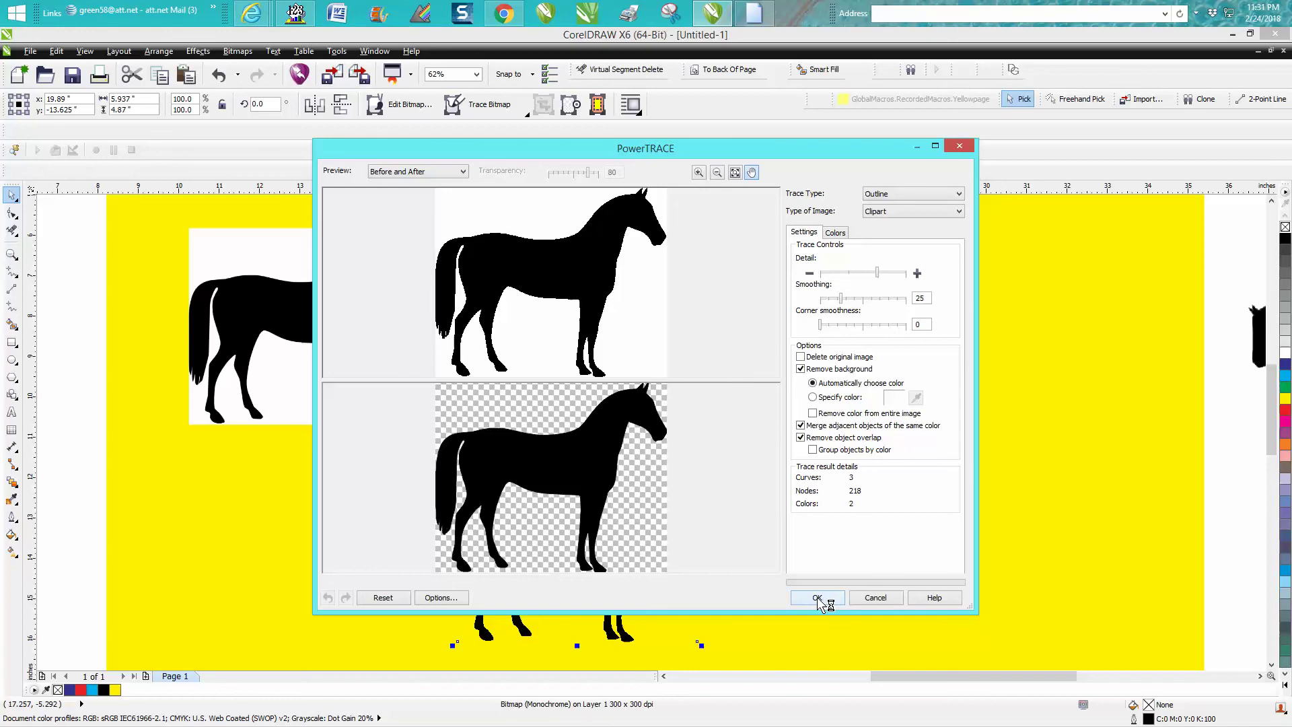
pyautogui.click(816, 596)
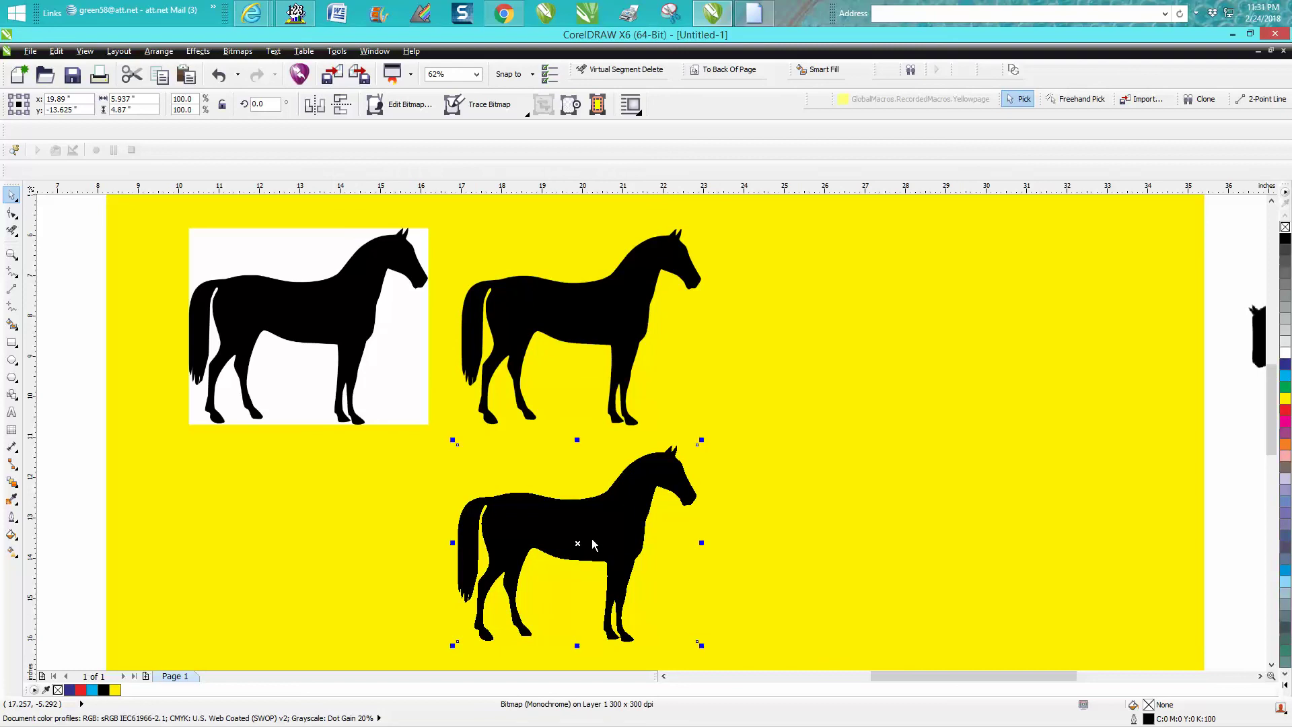
pyautogui.click(578, 542)
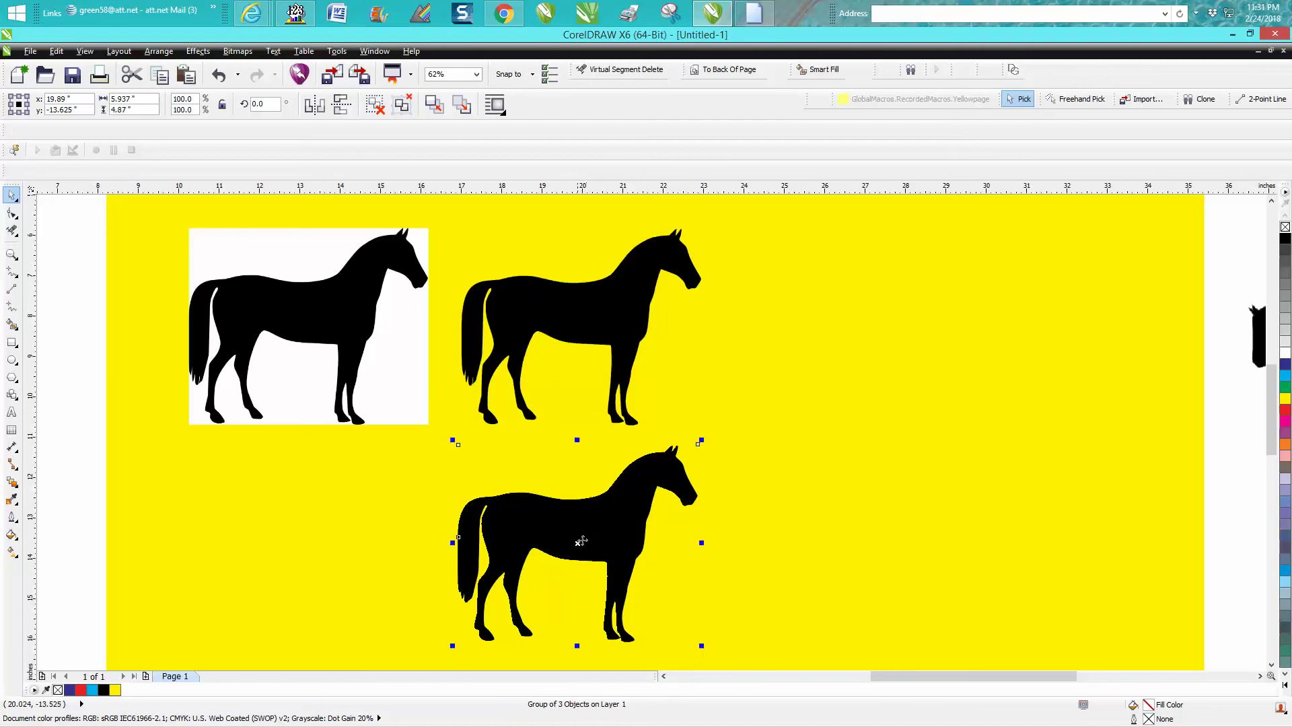
# - Drag the traced group onto the second horse, then zoom into both horses' ears to compare edges
pyautogui.moveTo(584, 538); pyautogui.dragTo(625, 334)
pyautogui.click(13, 253)
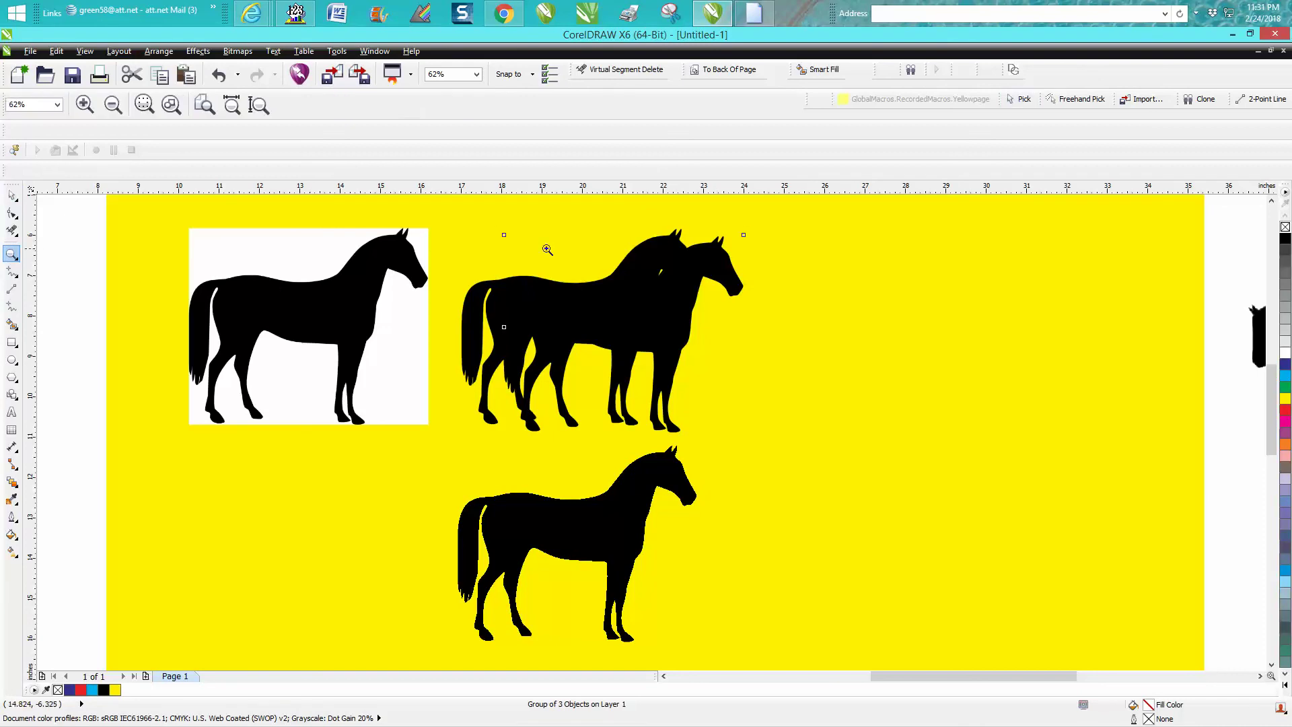
pyautogui.moveTo(666, 212); pyautogui.dragTo(774, 293)
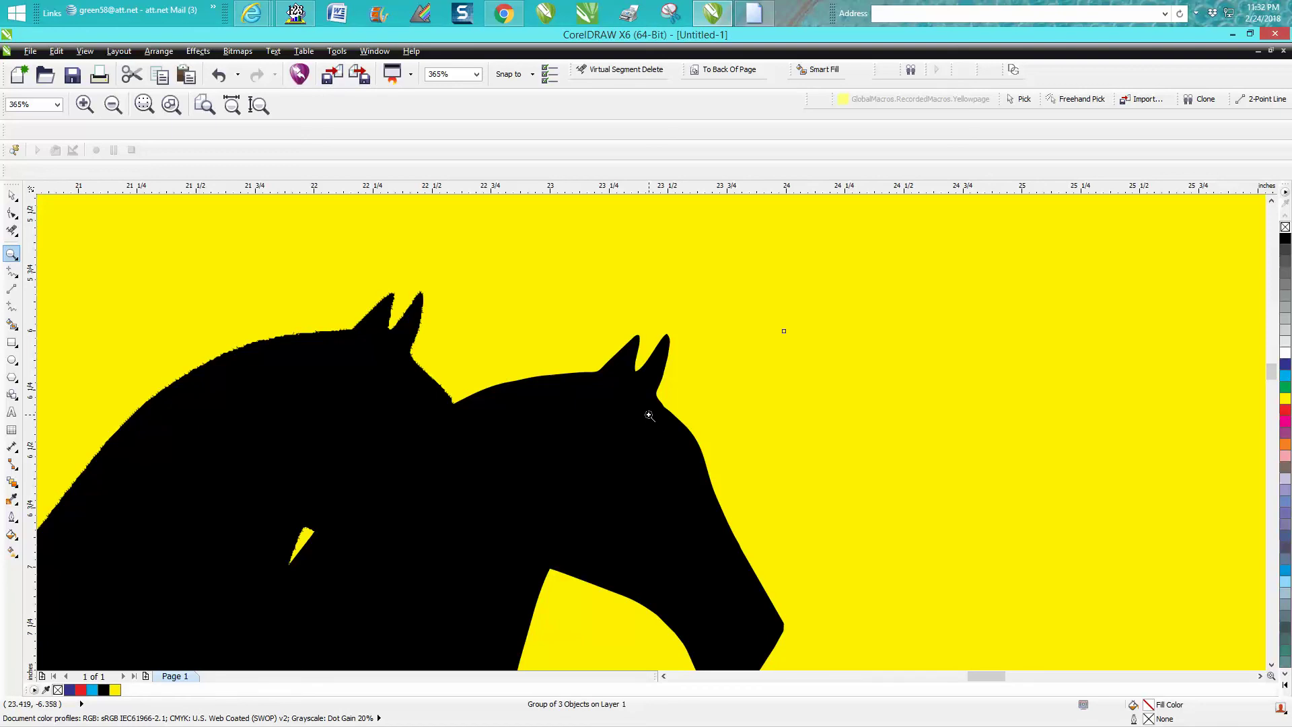
pyautogui.scroll(-2, 649, 415)
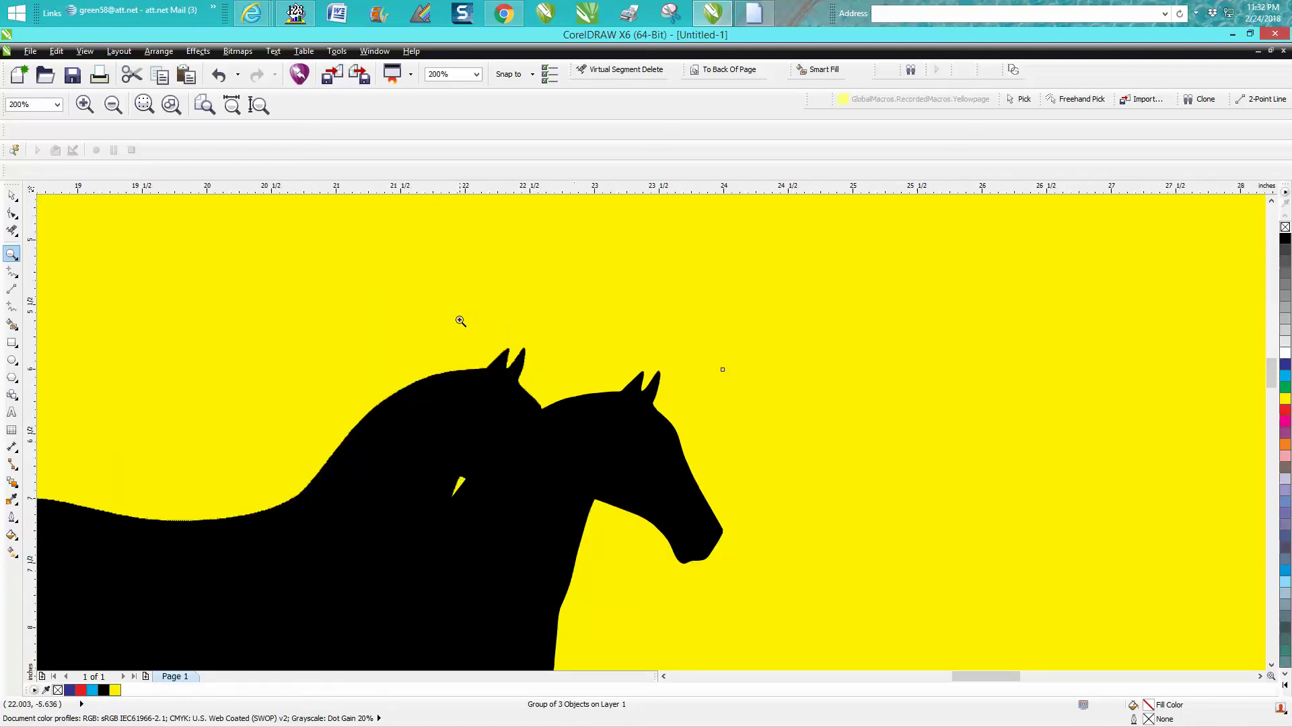
pyautogui.moveTo(460, 322); pyautogui.dragTo(697, 439)
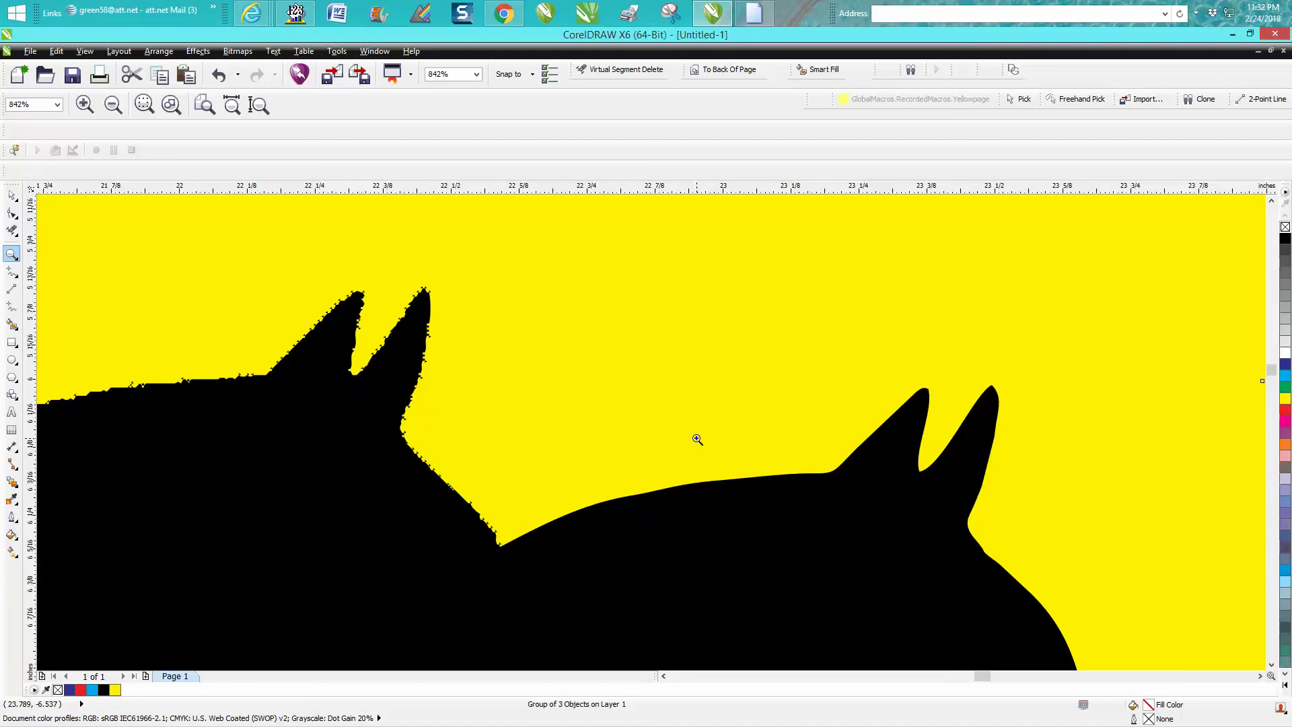
pyautogui.scroll(-5, 625, 408)
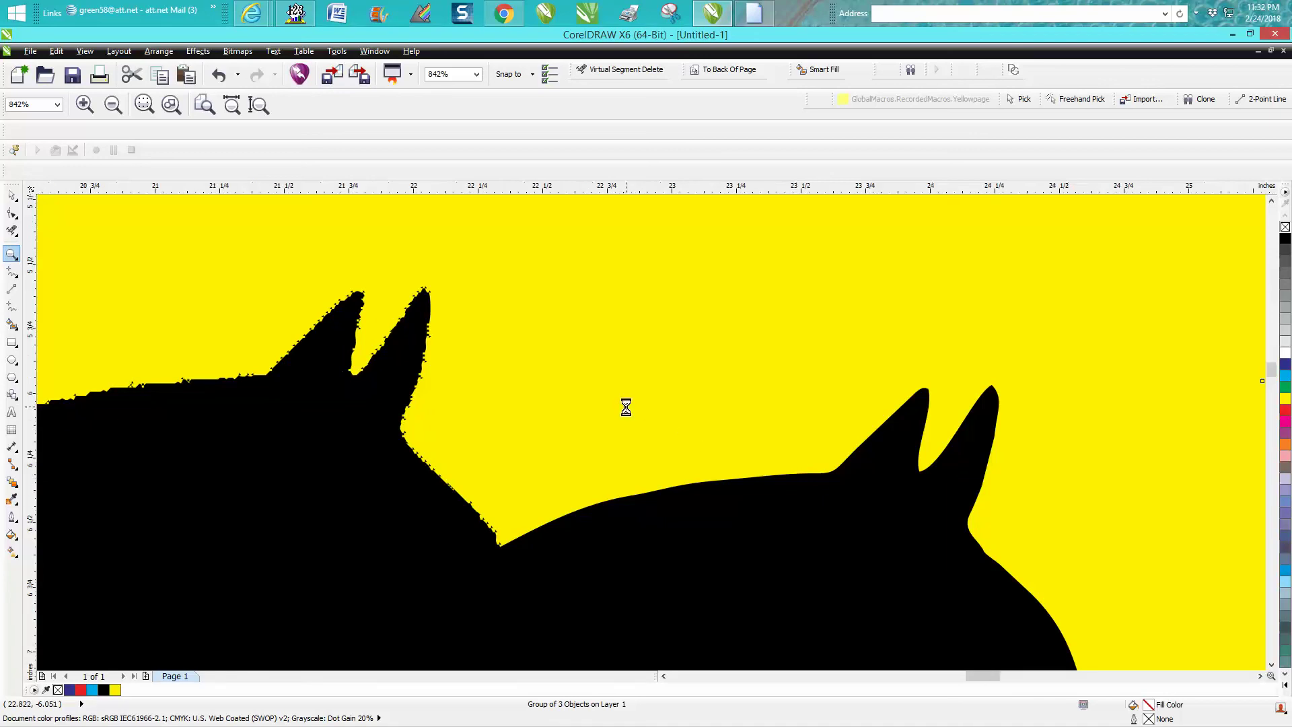
pyautogui.moveTo(543, 371); pyautogui.dragTo(607, 430)
pyautogui.scroll(-3, 615, 426)
pyautogui.scroll(-7, 615, 426)
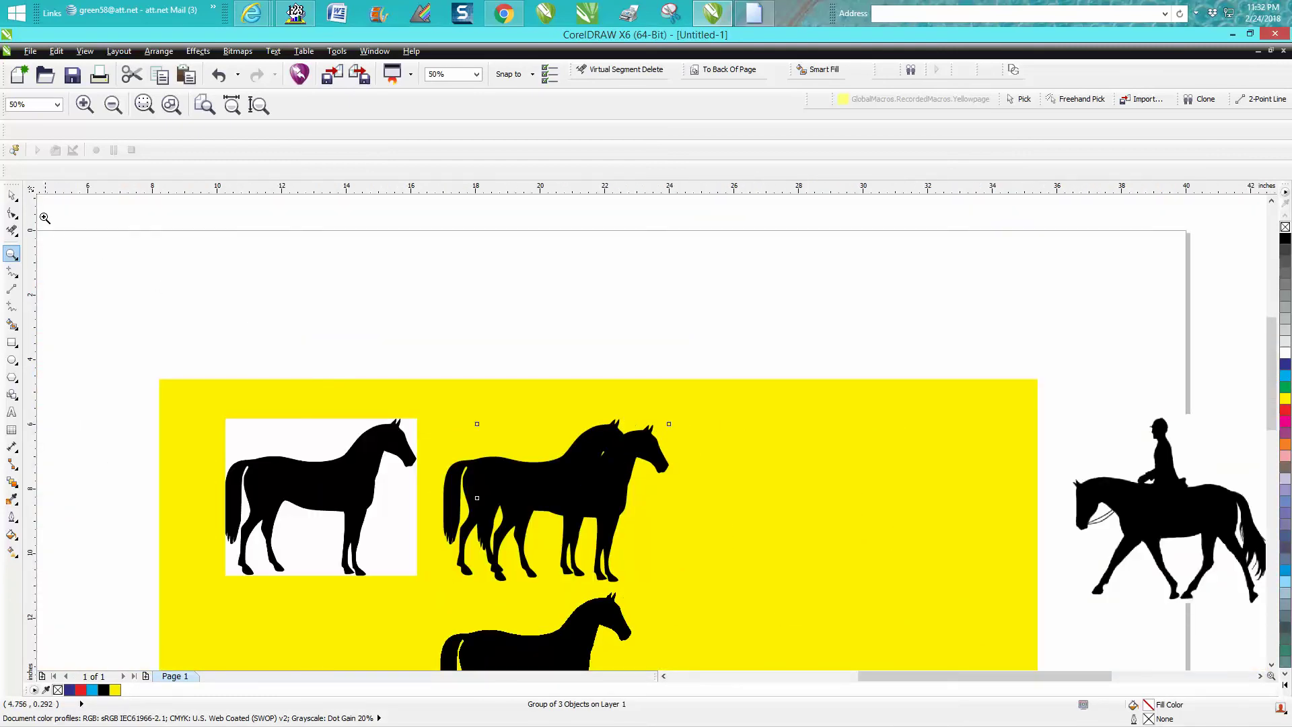
# - Move the traced horse to the right and give it no fill and a red outline
pyautogui.click(11, 195)
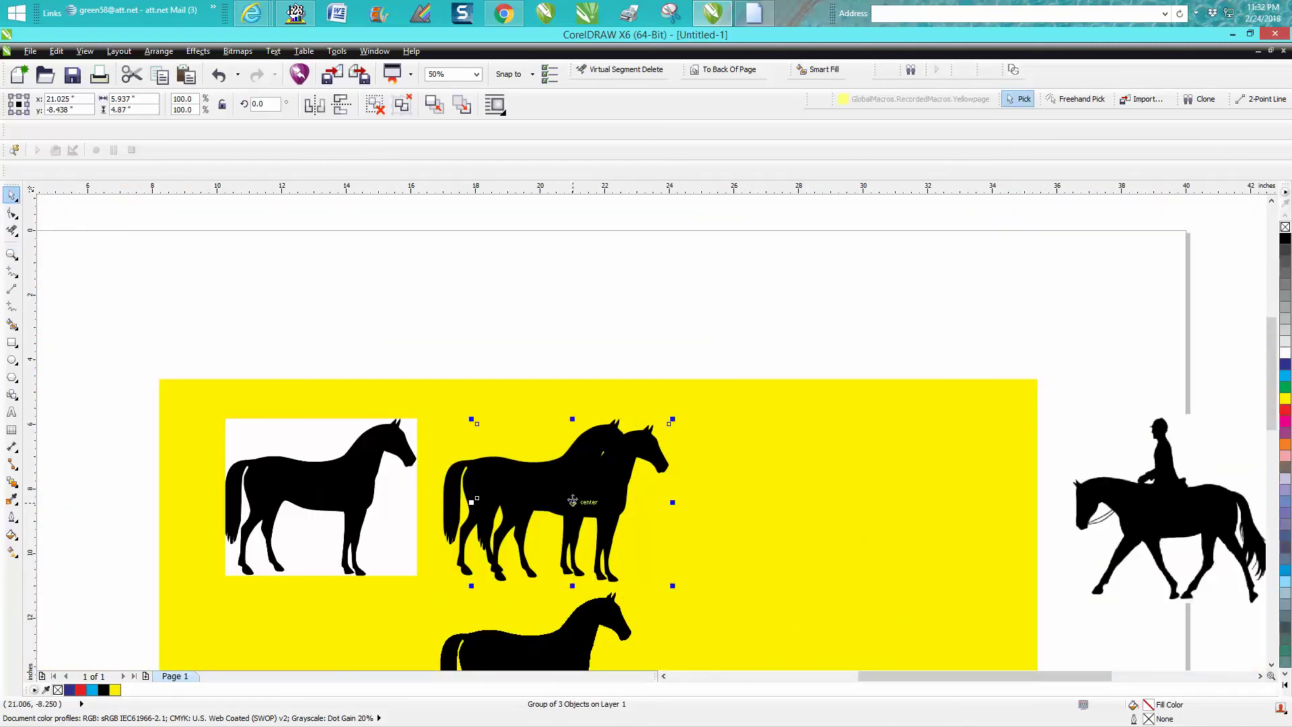
pyautogui.moveTo(591, 500); pyautogui.dragTo(854, 500)
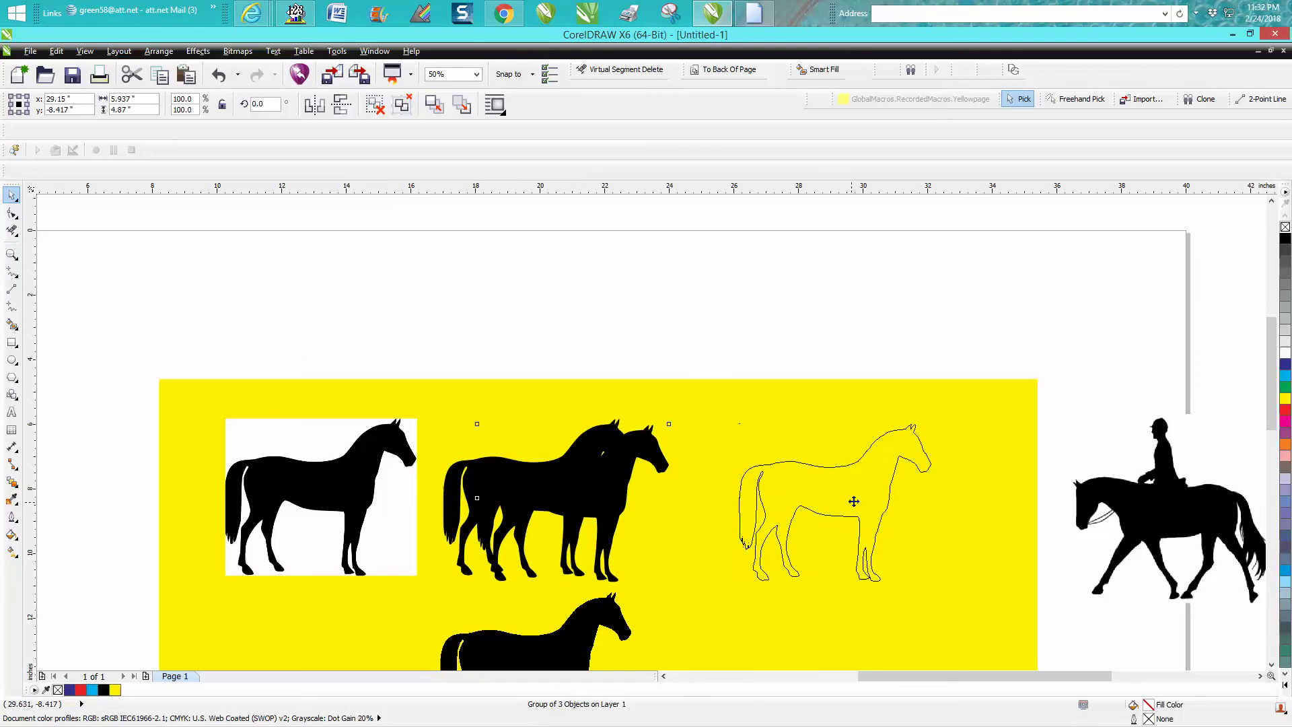
pyautogui.click(1285, 227)
pyautogui.rightClick(1285, 412)
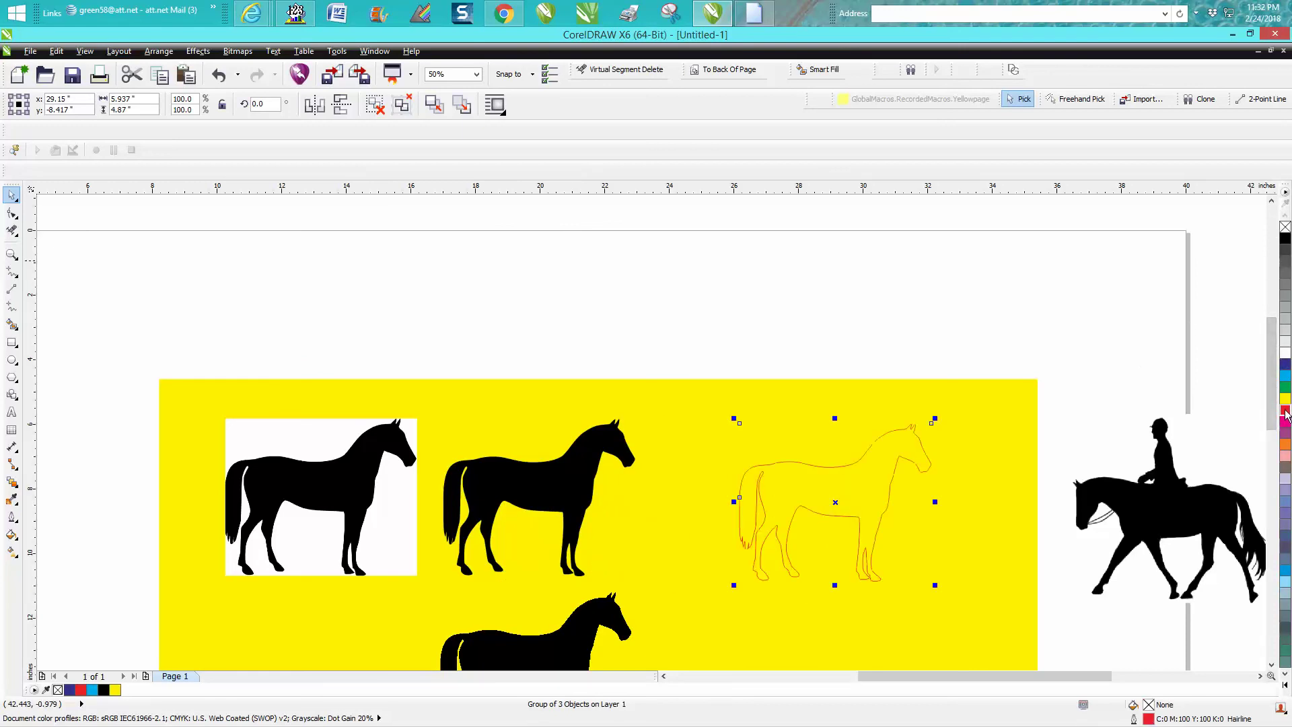
# - Zoom in on the red-outlined horse and the rider silhouette, then zoom out to the whole page
pyautogui.click(11, 255)
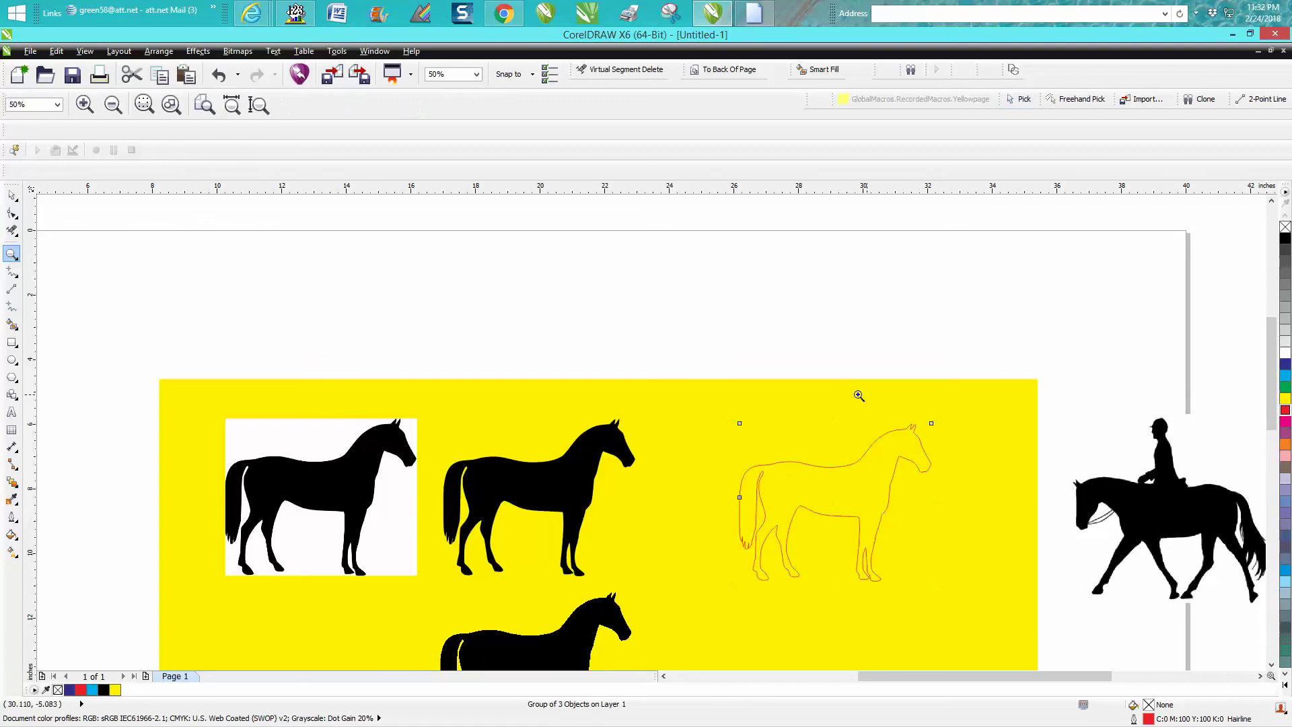
pyautogui.moveTo(728, 400); pyautogui.dragTo(1101, 631)
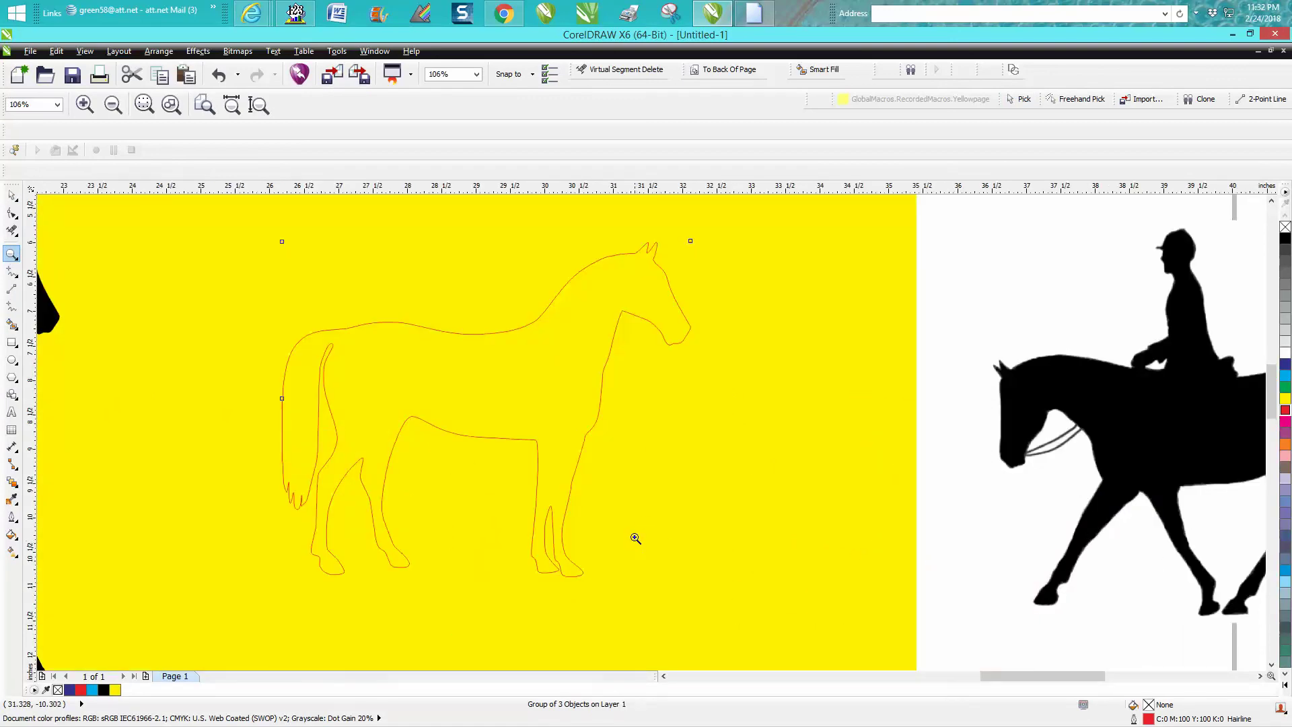
pyautogui.rightClick(633, 531)
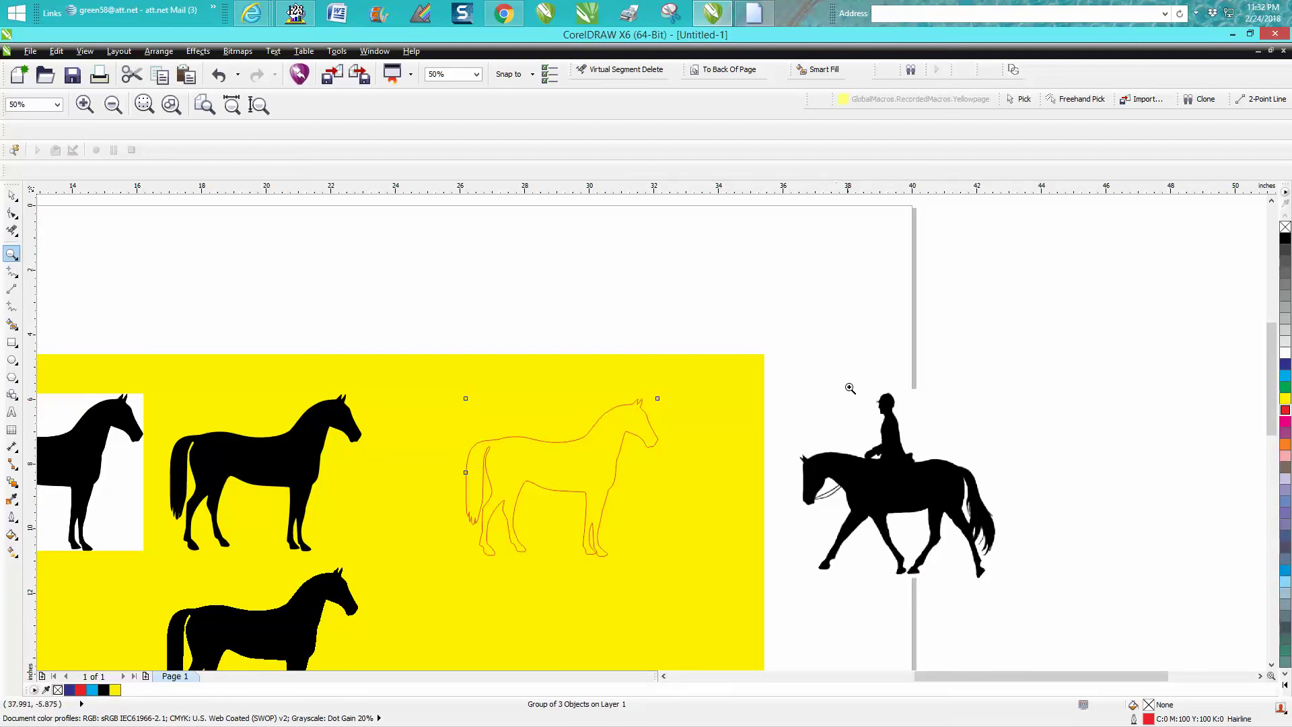
pyautogui.moveTo(849, 388); pyautogui.dragTo(942, 465)
pyautogui.rightClick(814, 438)
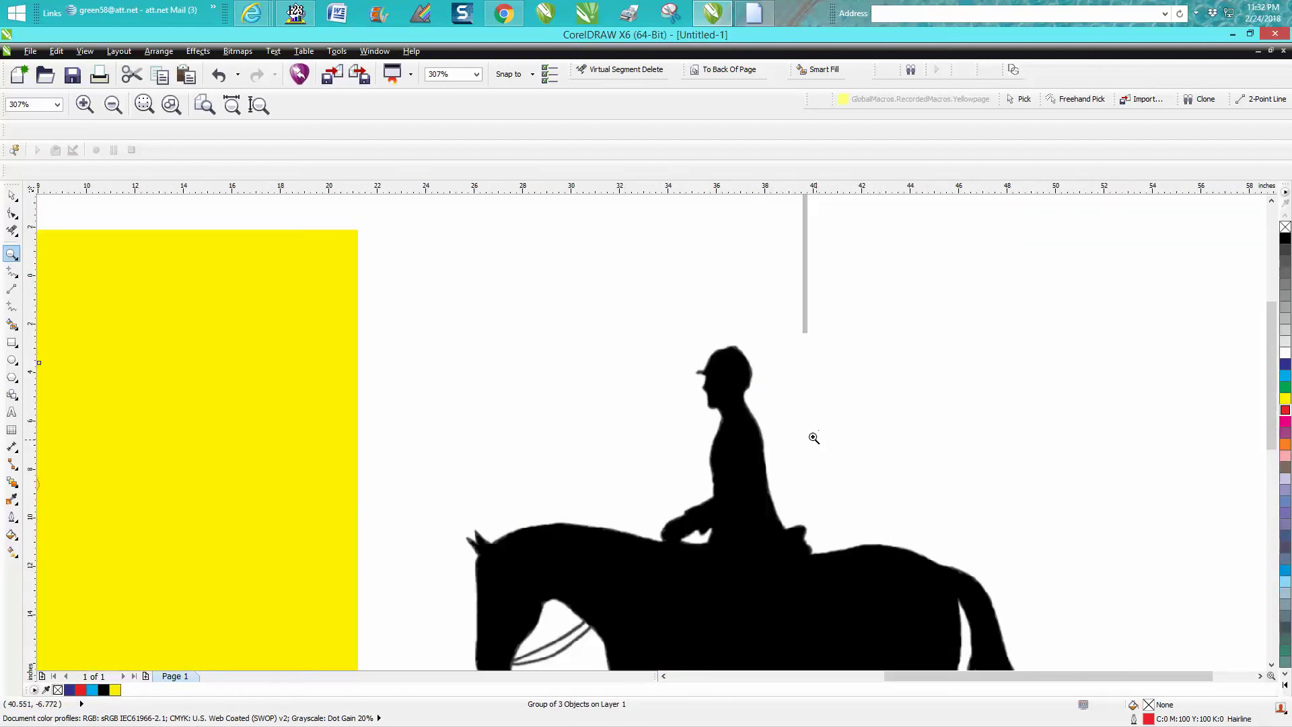
pyautogui.rightClick(813, 438)
pyautogui.rightClick(813, 438)
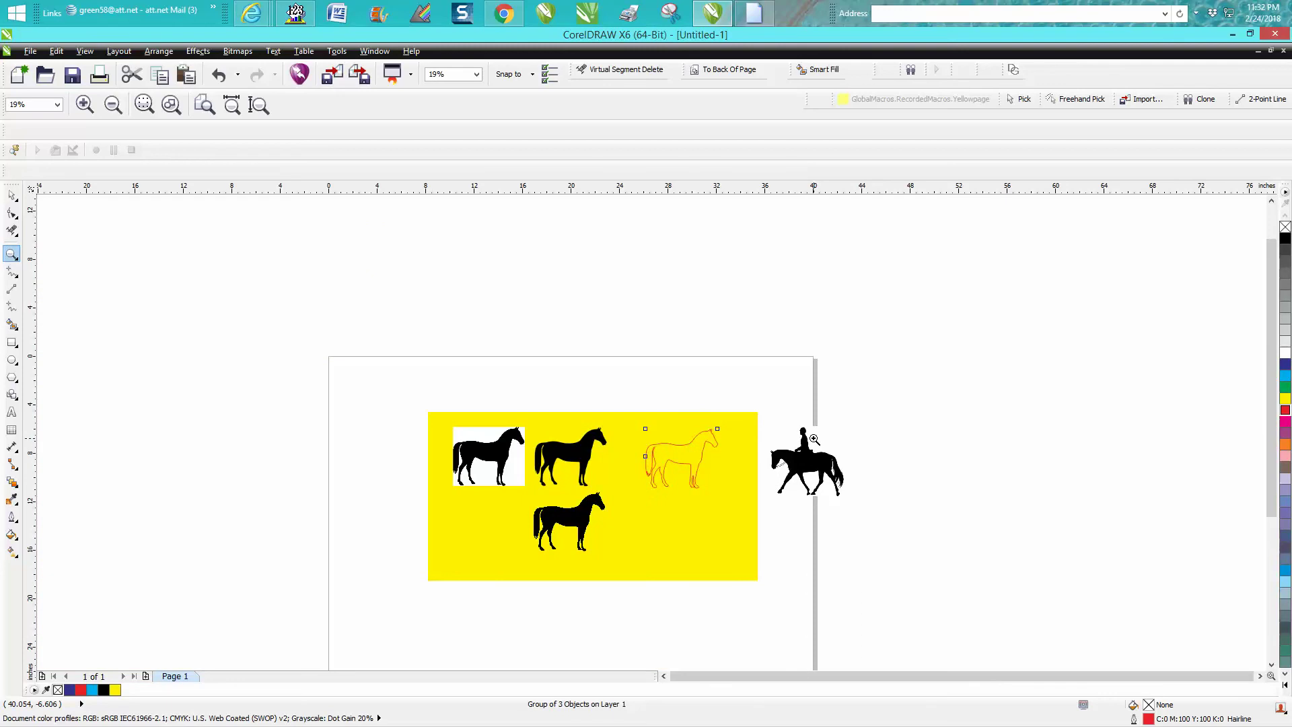